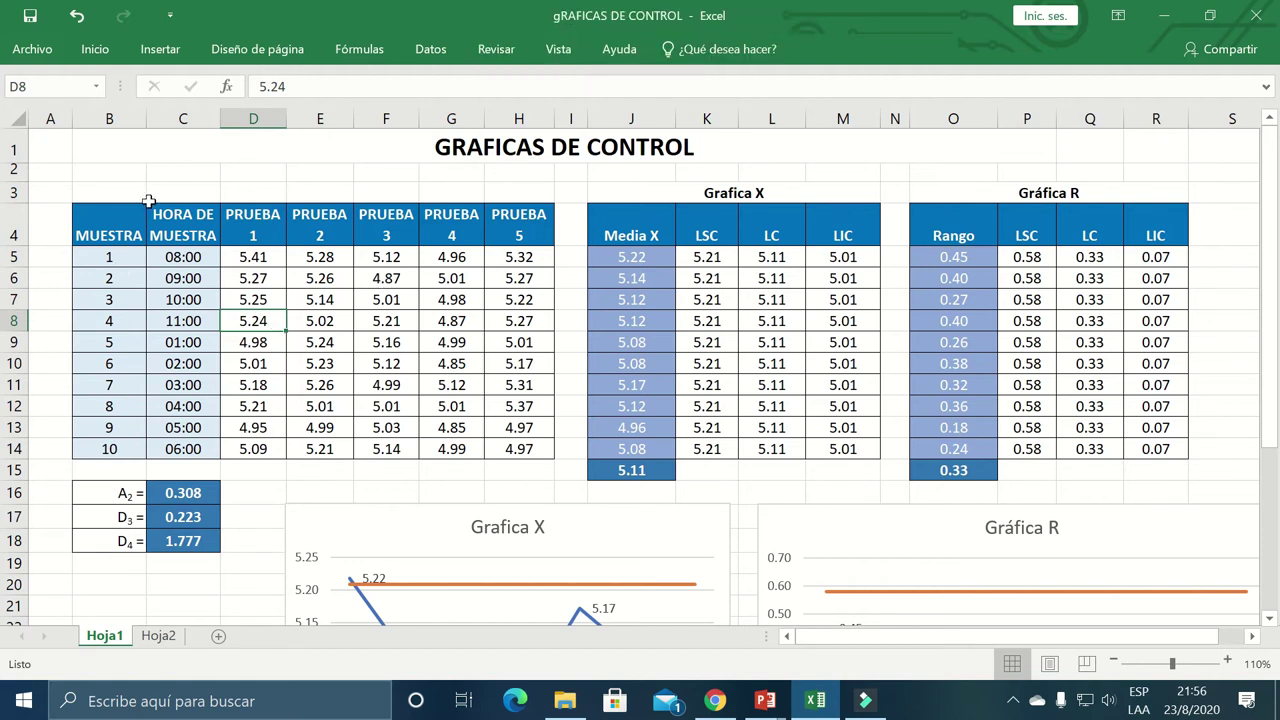
Review the sample numbers in B5:B14 and their sampling hours in C5:C14
click(115, 258)
drag(115, 258, 137, 443)
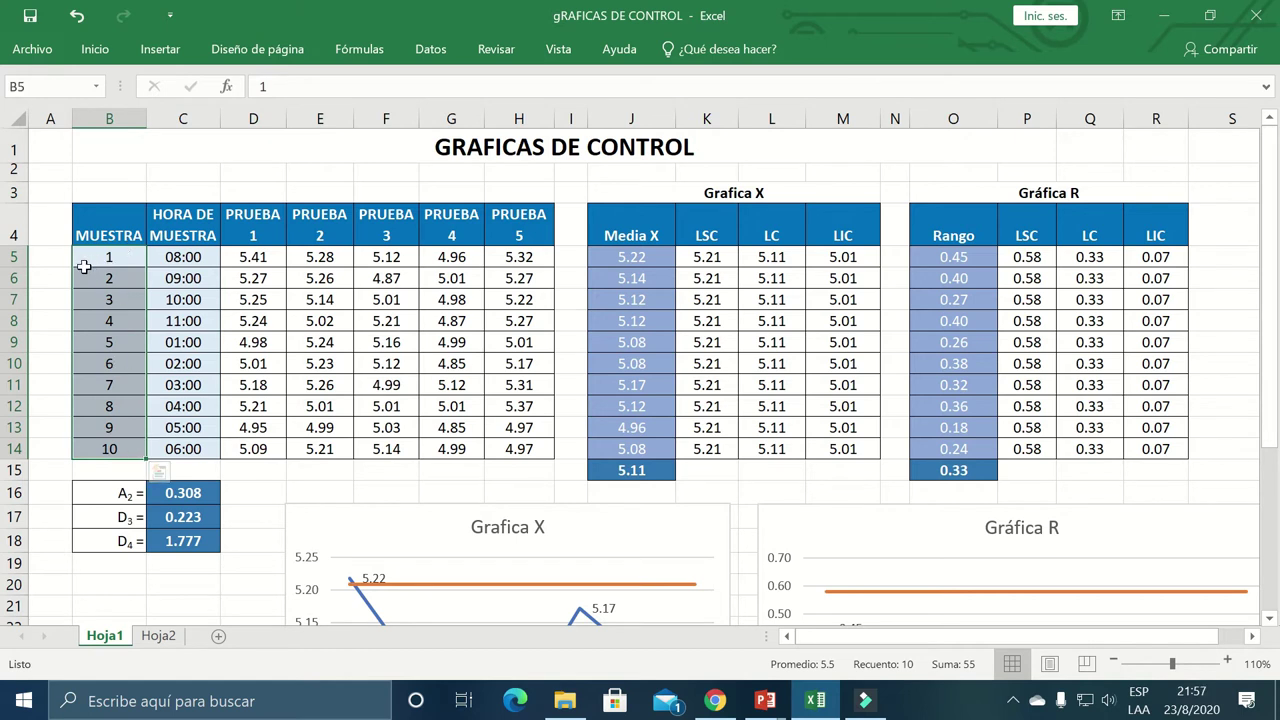
drag(183, 257, 211, 450)
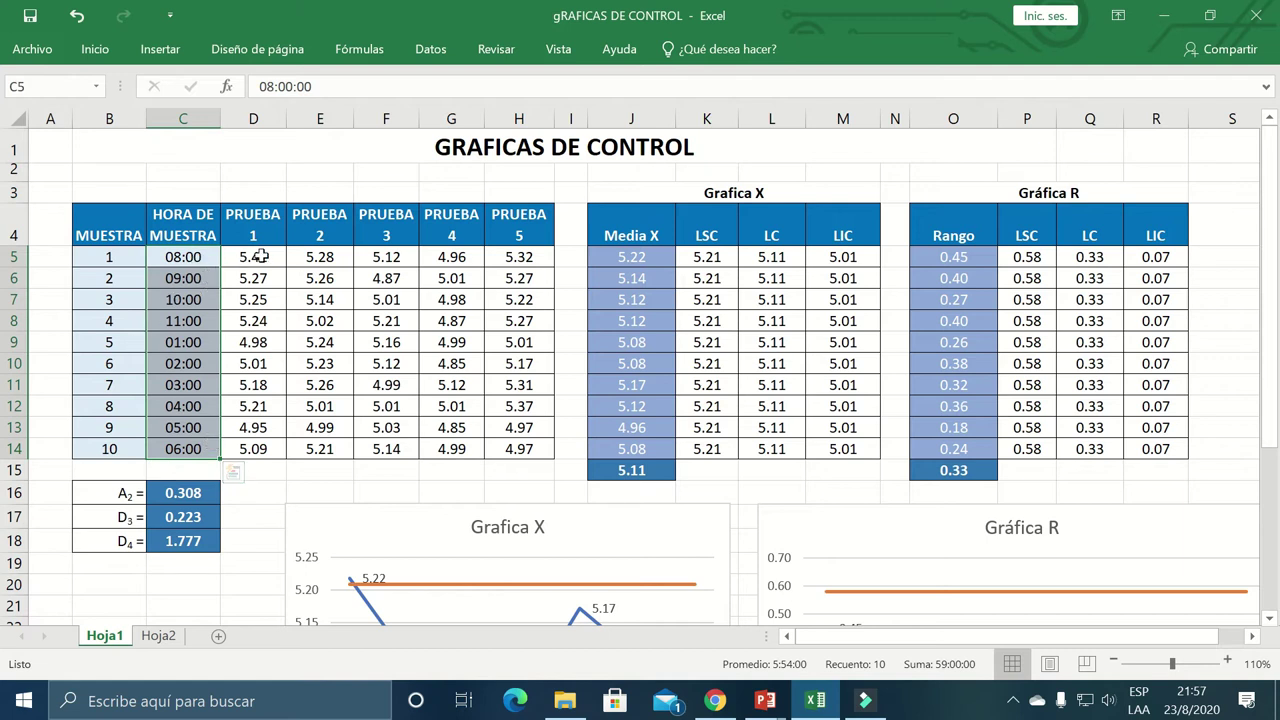
Examine the PRUEBA 1 to PRUEBA 5 headings and the five test measurements of samples 1 and 2
drag(256, 236, 528, 236)
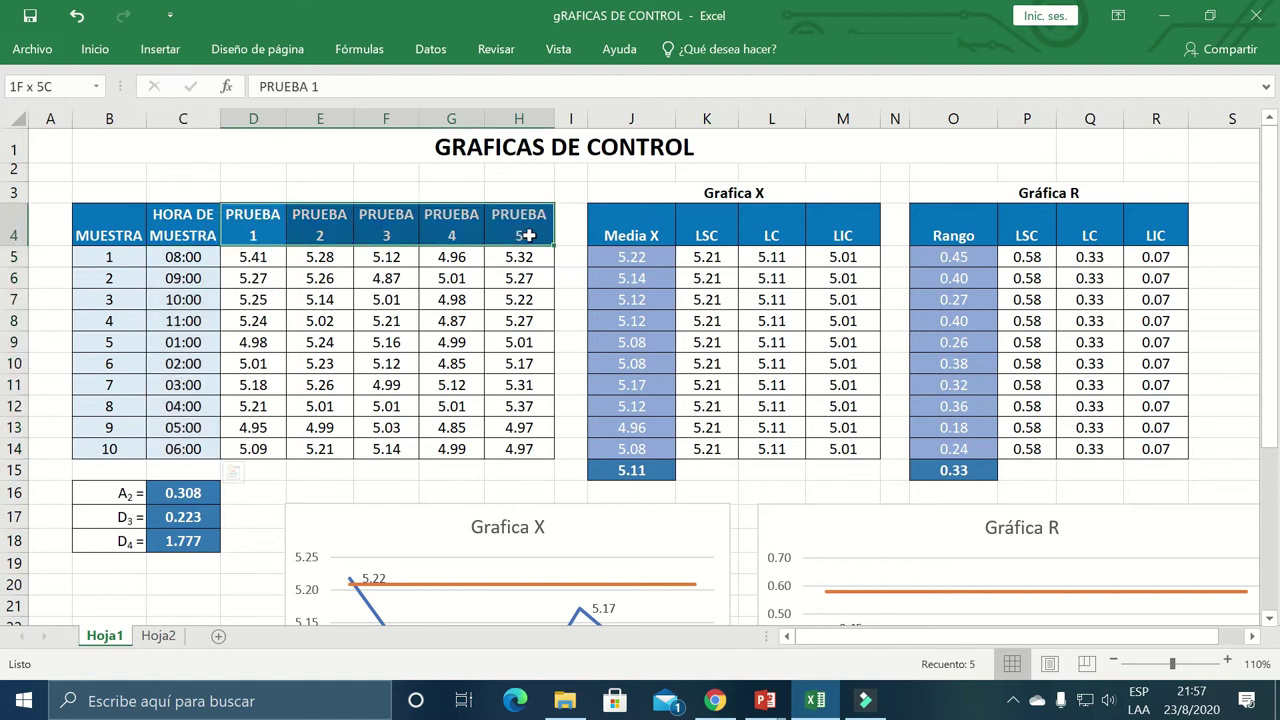
click(267, 233)
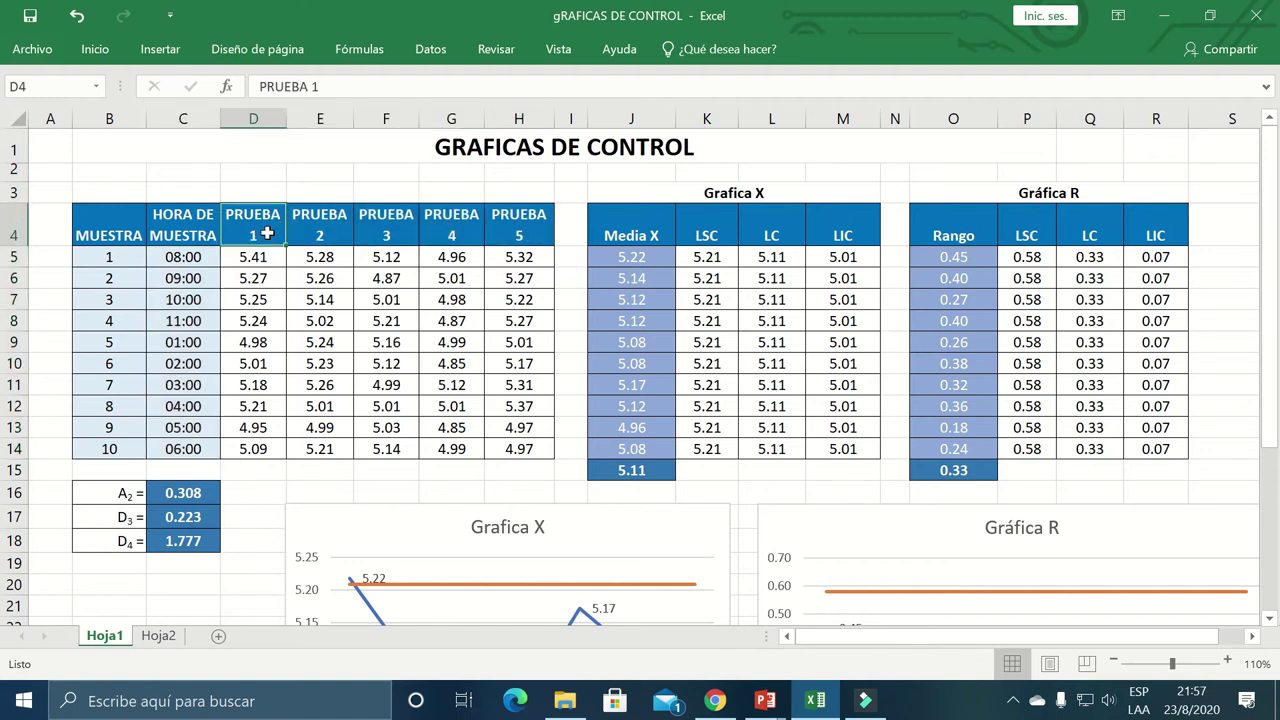
click(324, 230)
click(396, 234)
click(457, 226)
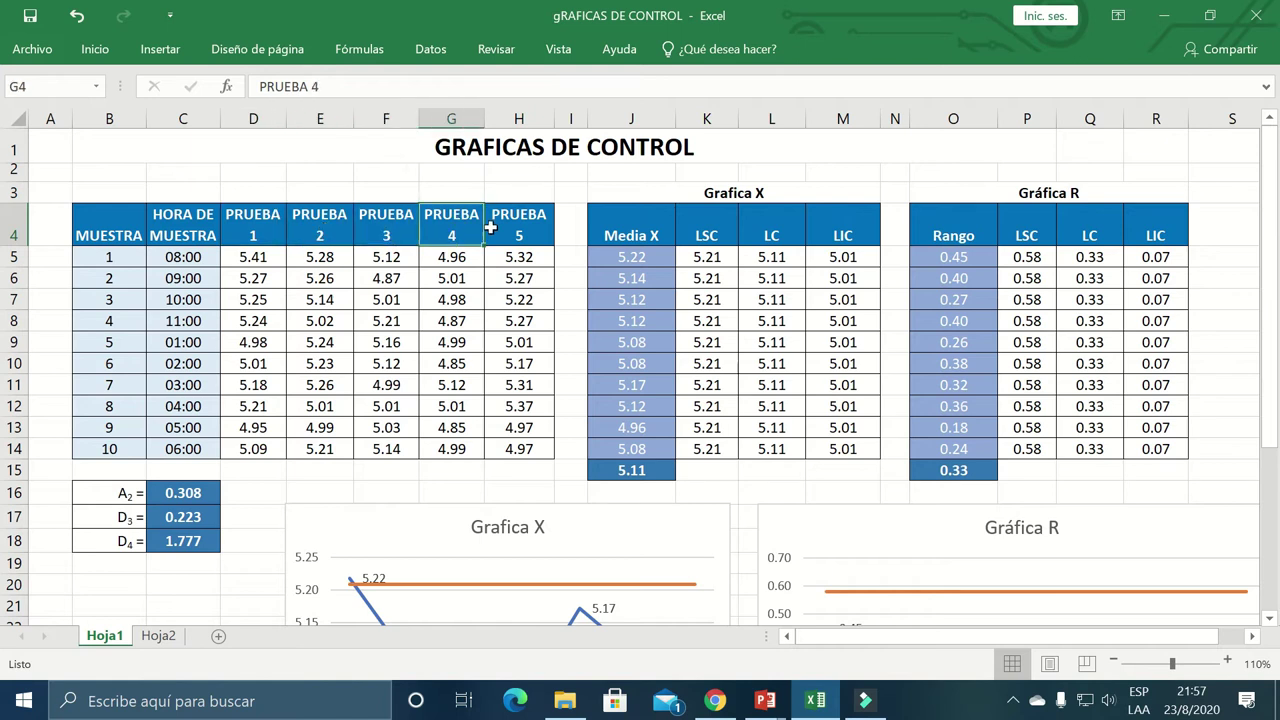
click(510, 226)
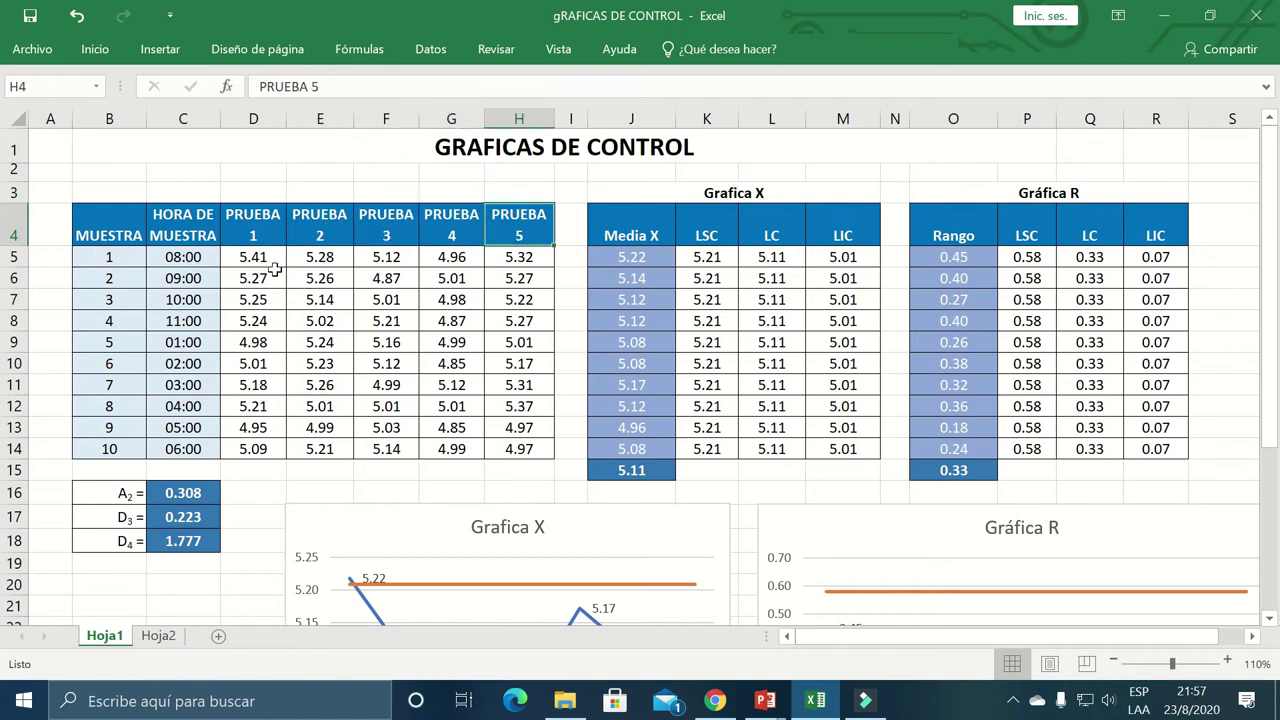
drag(257, 261, 512, 259)
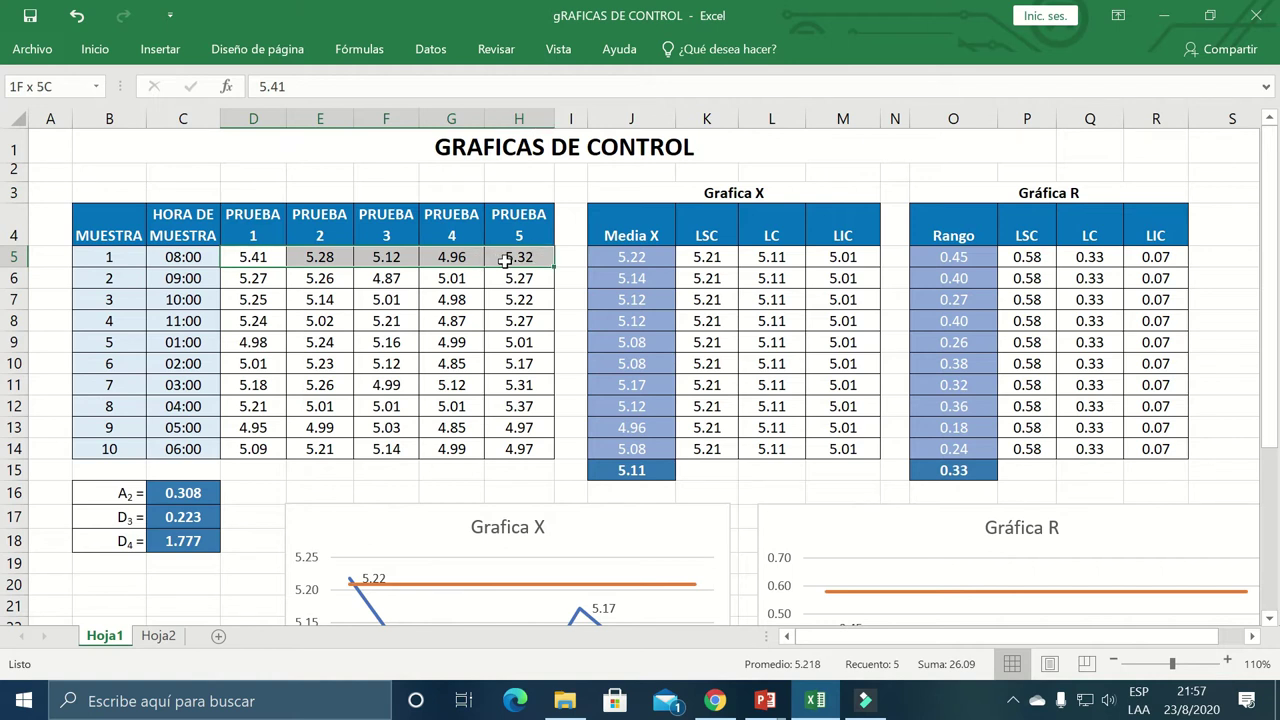
click(140, 281)
drag(254, 279, 515, 281)
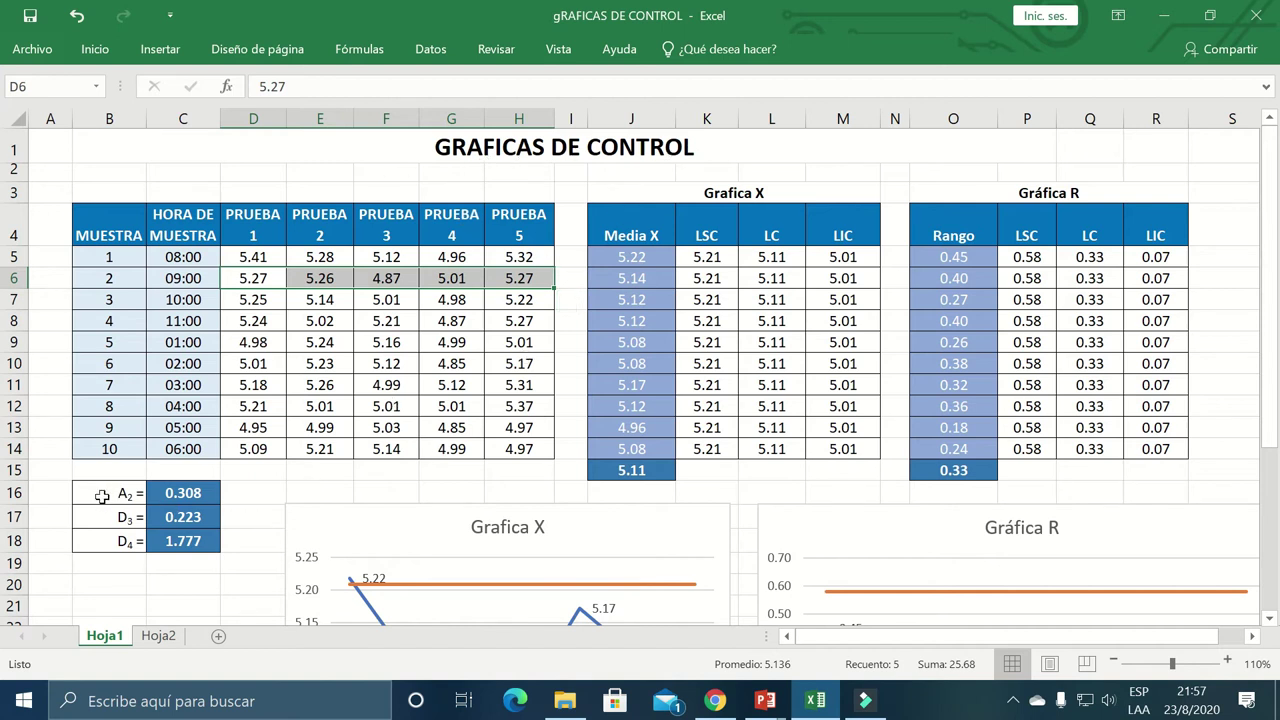
Examine the A2, D3 and D4 control-limit constants listed in B16:C18 below the sample table
drag(102, 496, 200, 538)
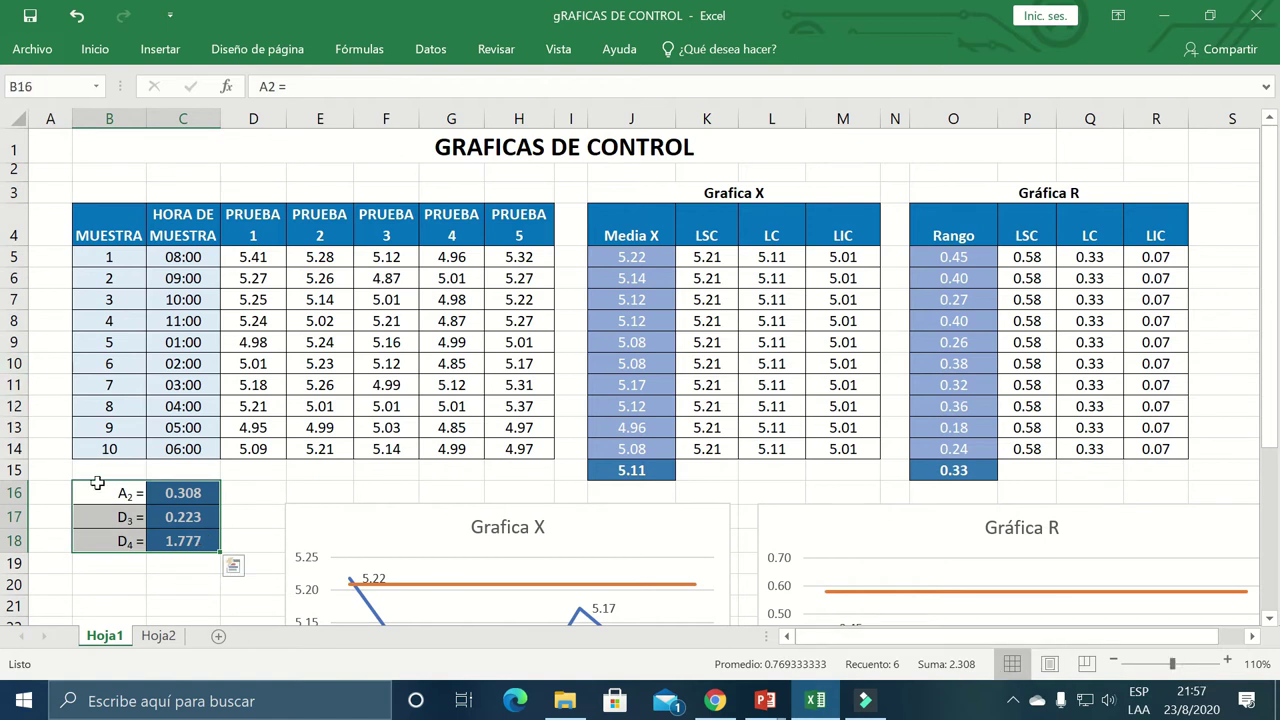
click(100, 496)
click(96, 519)
click(98, 546)
drag(99, 496, 168, 541)
drag(123, 497, 182, 539)
Switch to the Gráficas de control presentation in PowerPoint, view the factor table on slide 3, and return to Excel
mouse_move(765, 700)
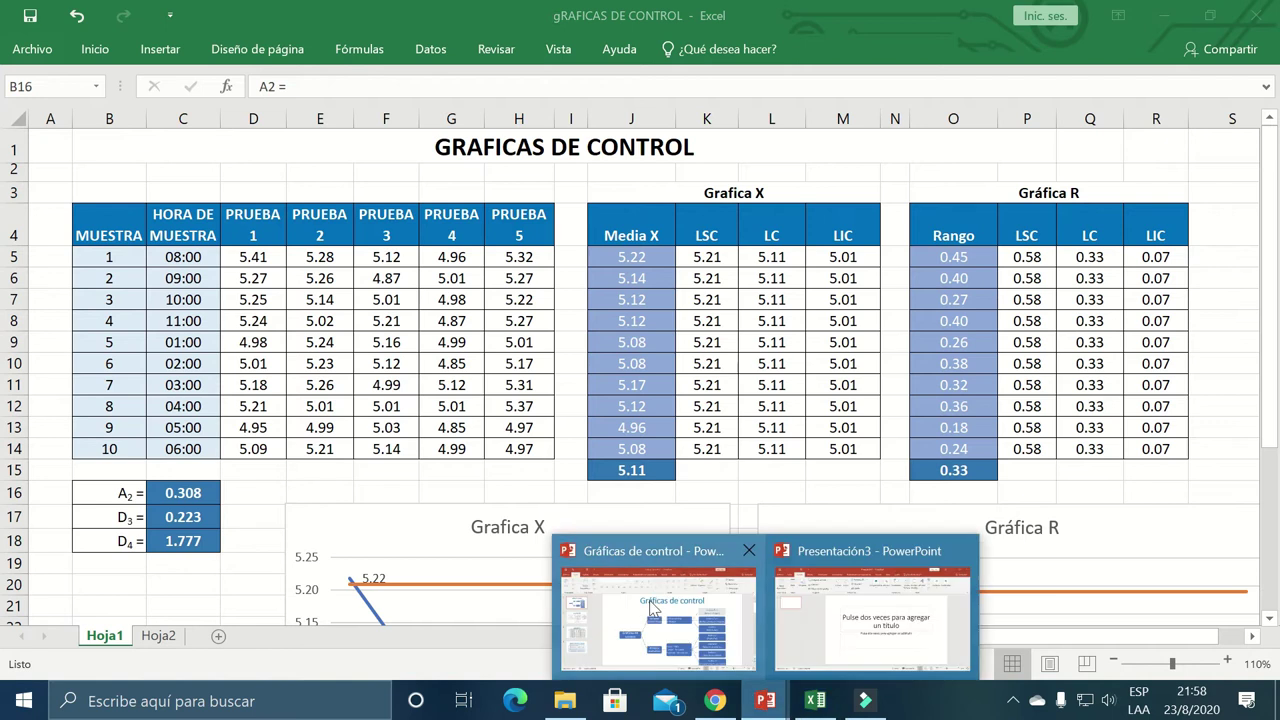
click(706, 638)
click(157, 418)
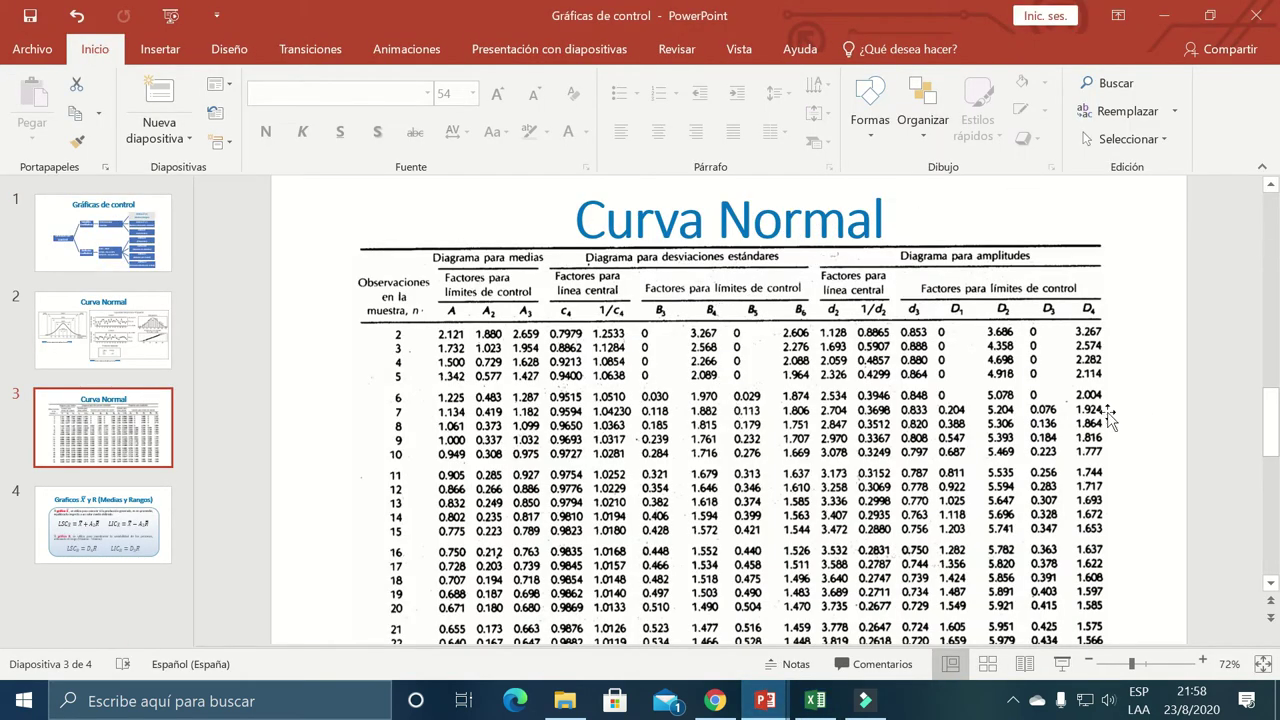
click(812, 705)
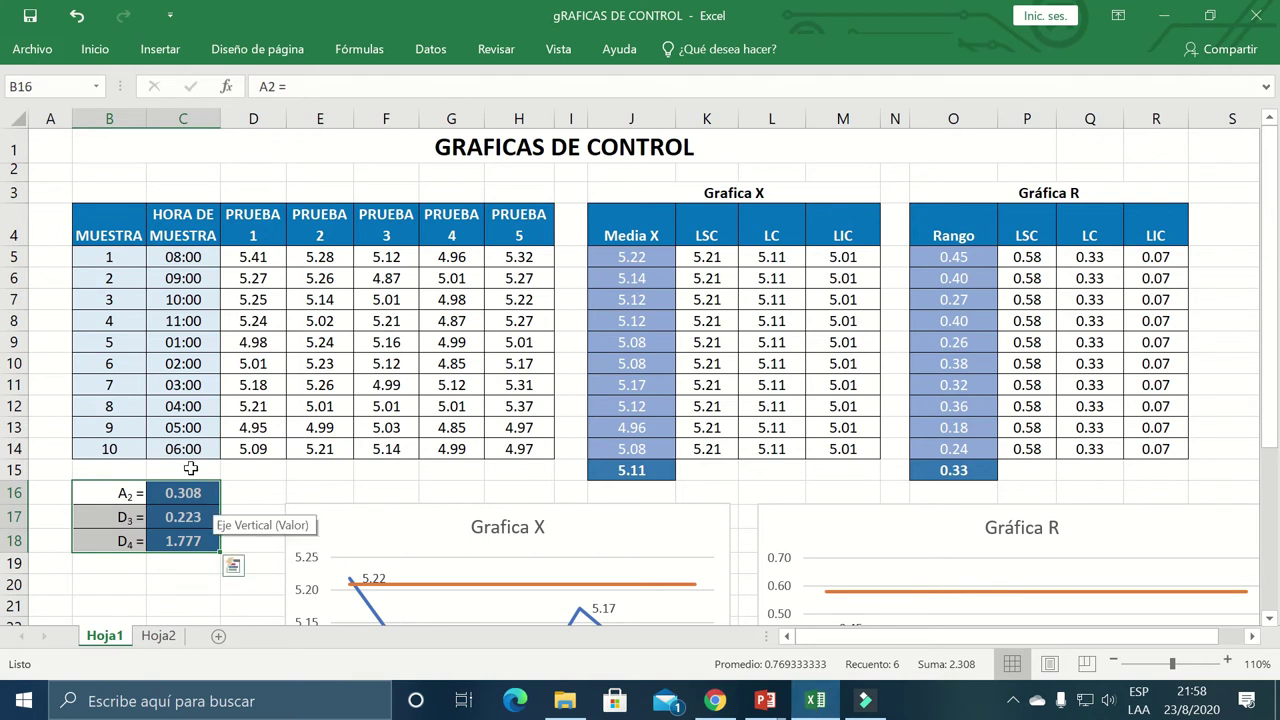
Select the sample numbers in B5:B14, look up the A2 factor for 10 observations in the PowerPoint table, and return to Excel
drag(109, 257, 134, 449)
mouse_move(765, 700)
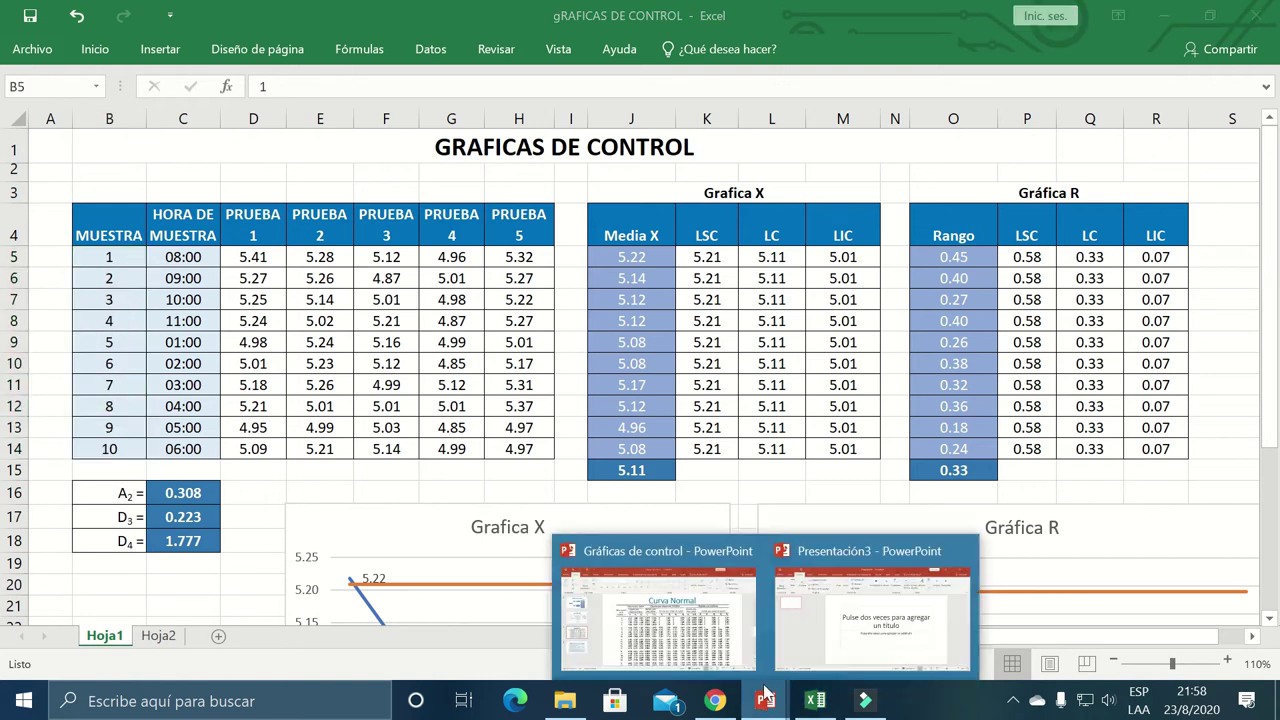
click(662, 612)
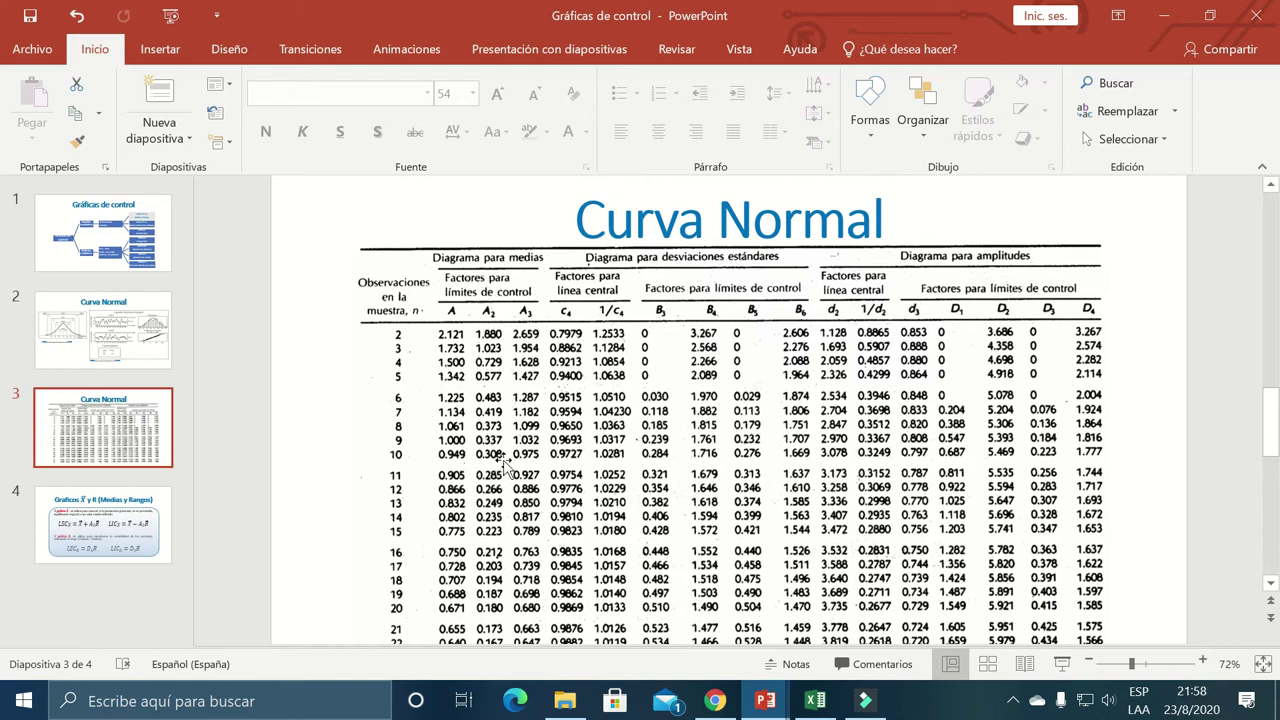
click(815, 700)
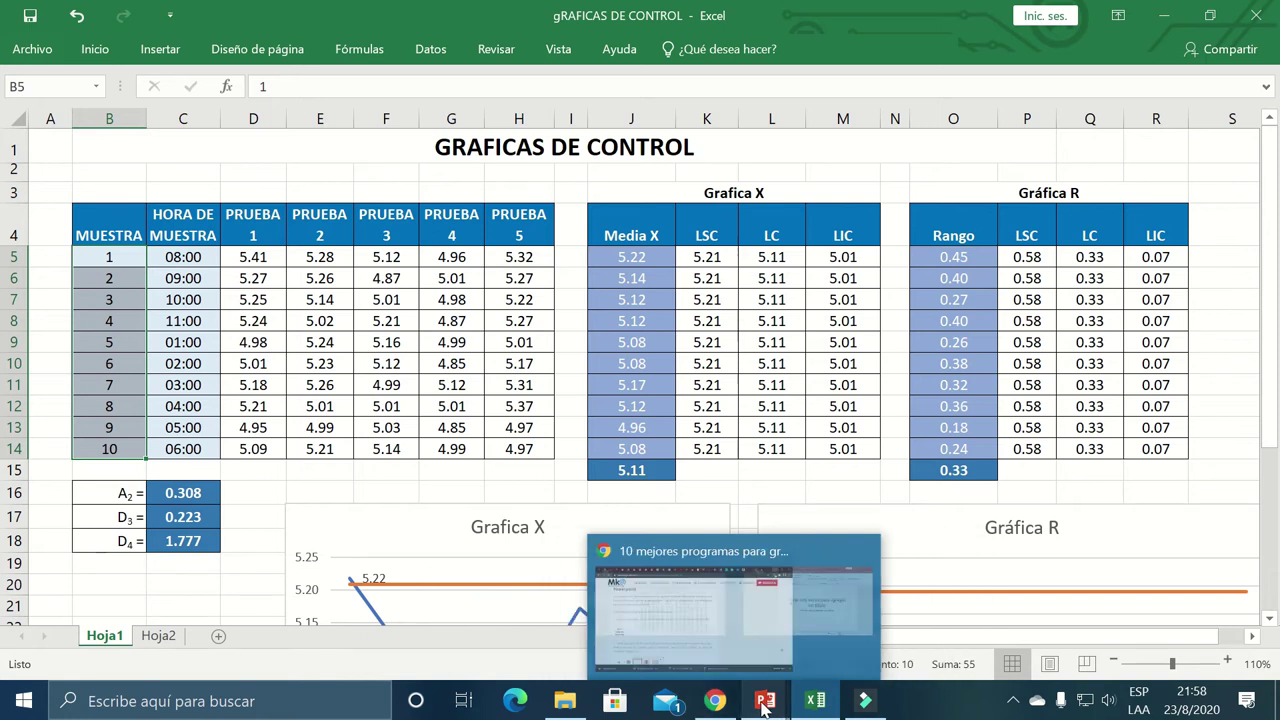
Look up the D4 factor for 10 observations in the PowerPoint table and compare it with cell C18 in Excel
mouse_move(768, 703)
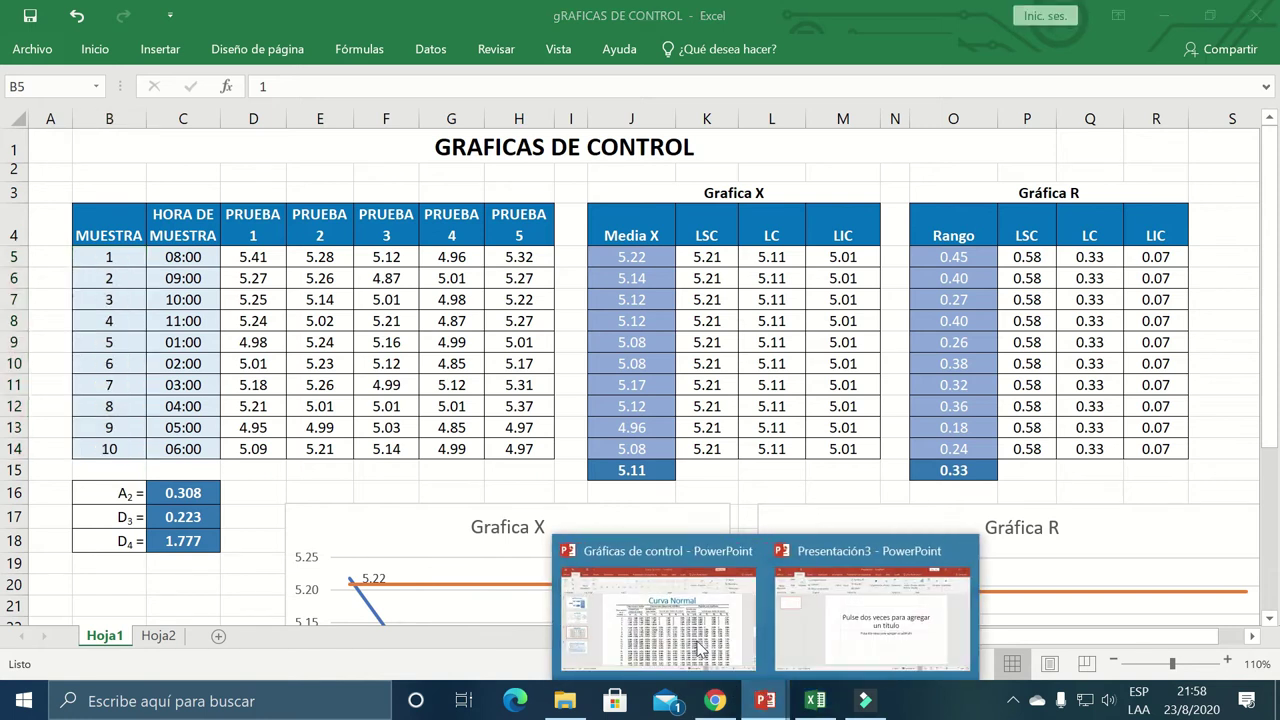
click(680, 615)
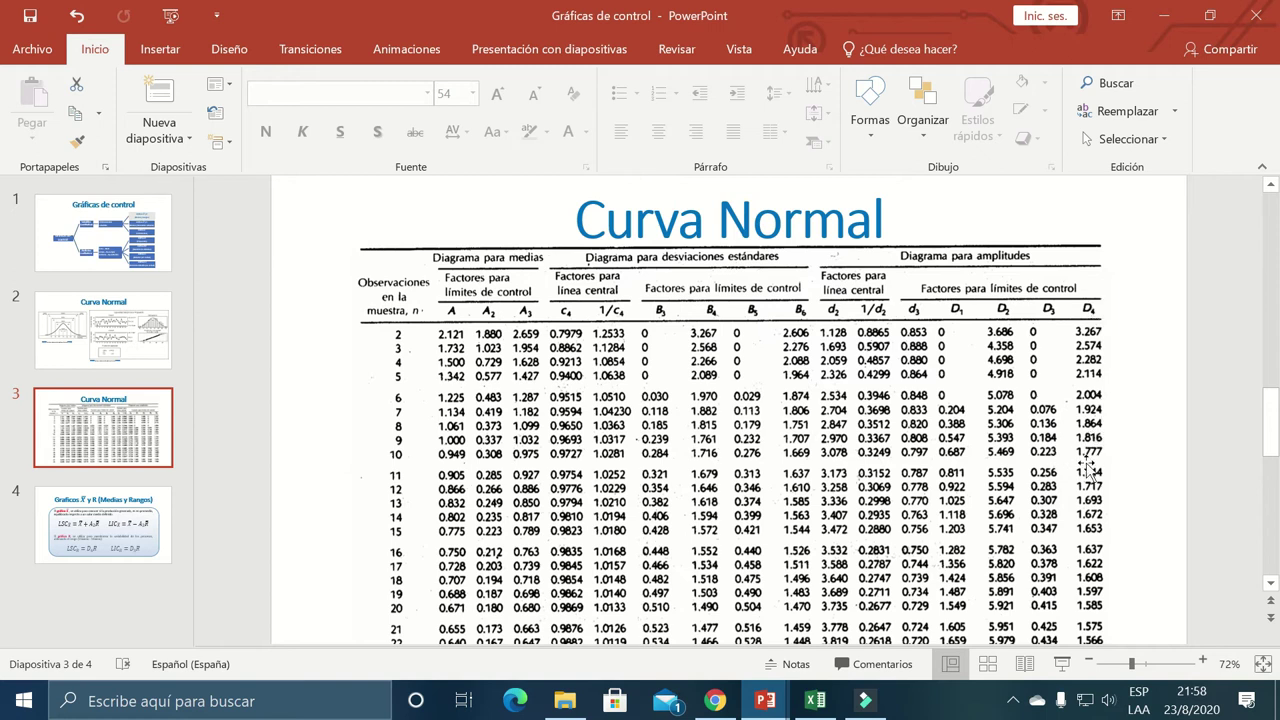
click(815, 700)
click(192, 543)
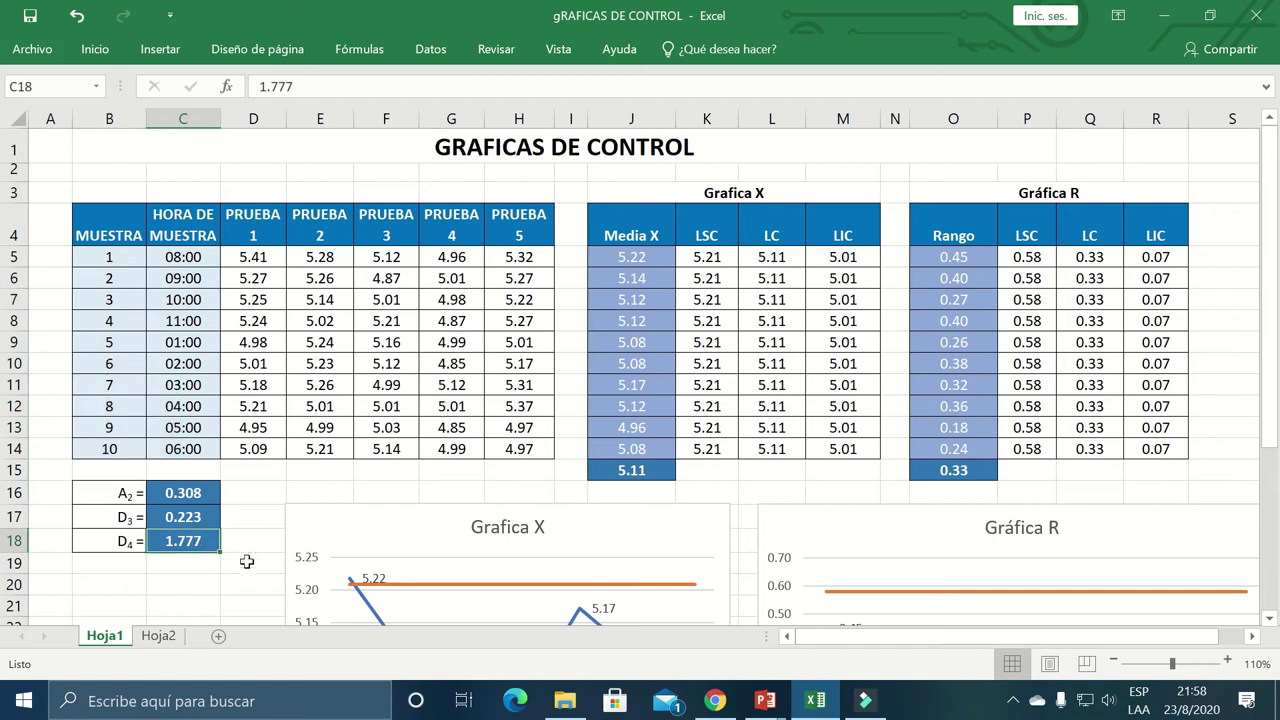
Review the last sample number in B14 together with the A2, D3 and D4 labels and their values in C16:C18
drag(183, 493, 136, 538)
click(119, 462)
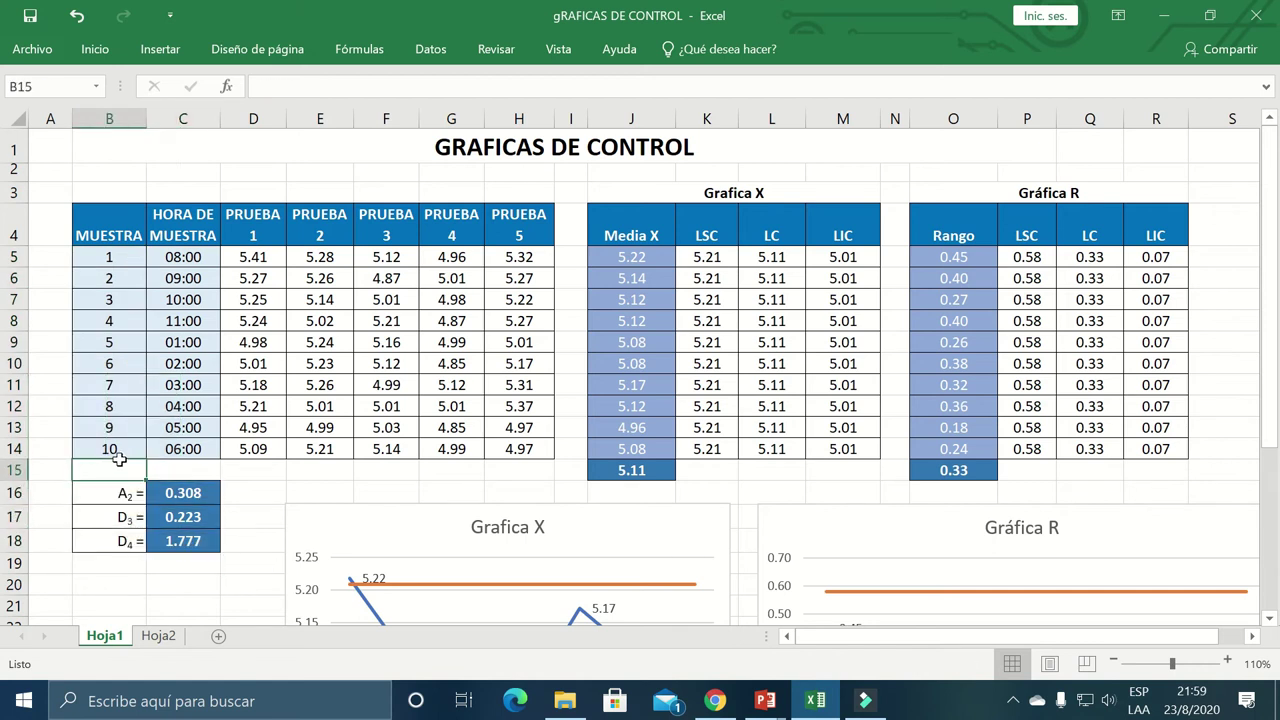
click(118, 457)
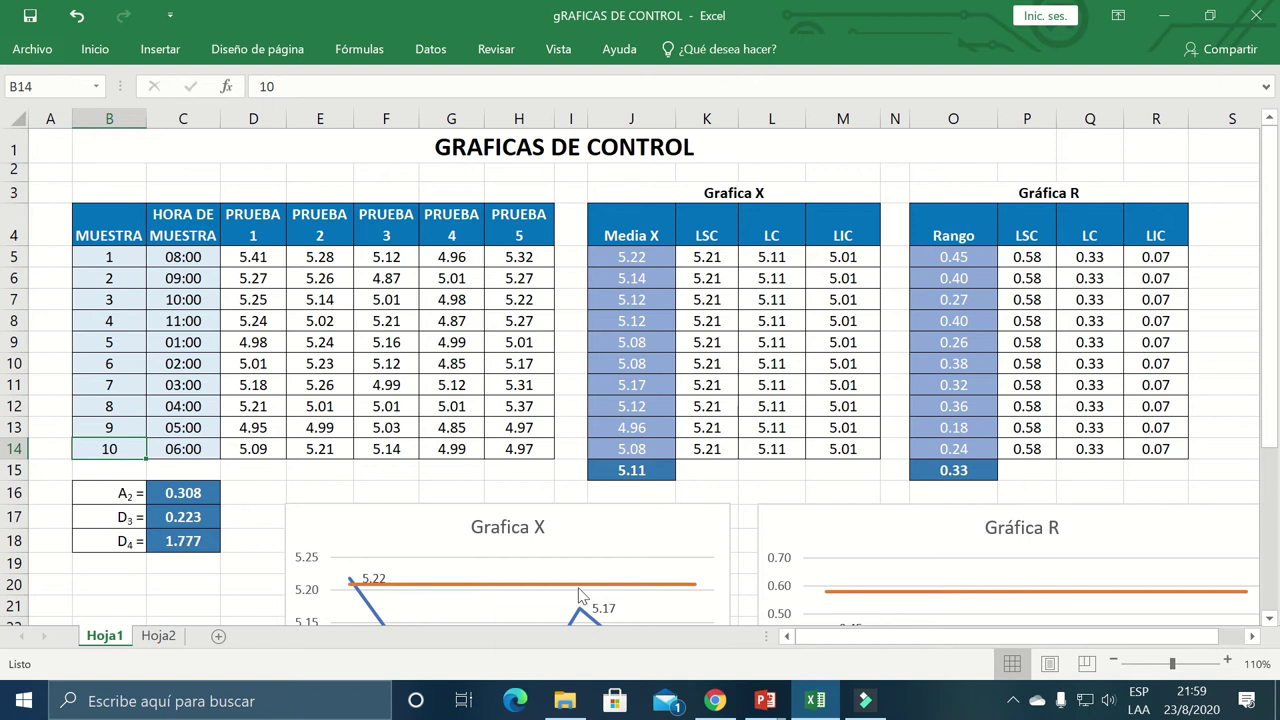
click(112, 494)
click(104, 519)
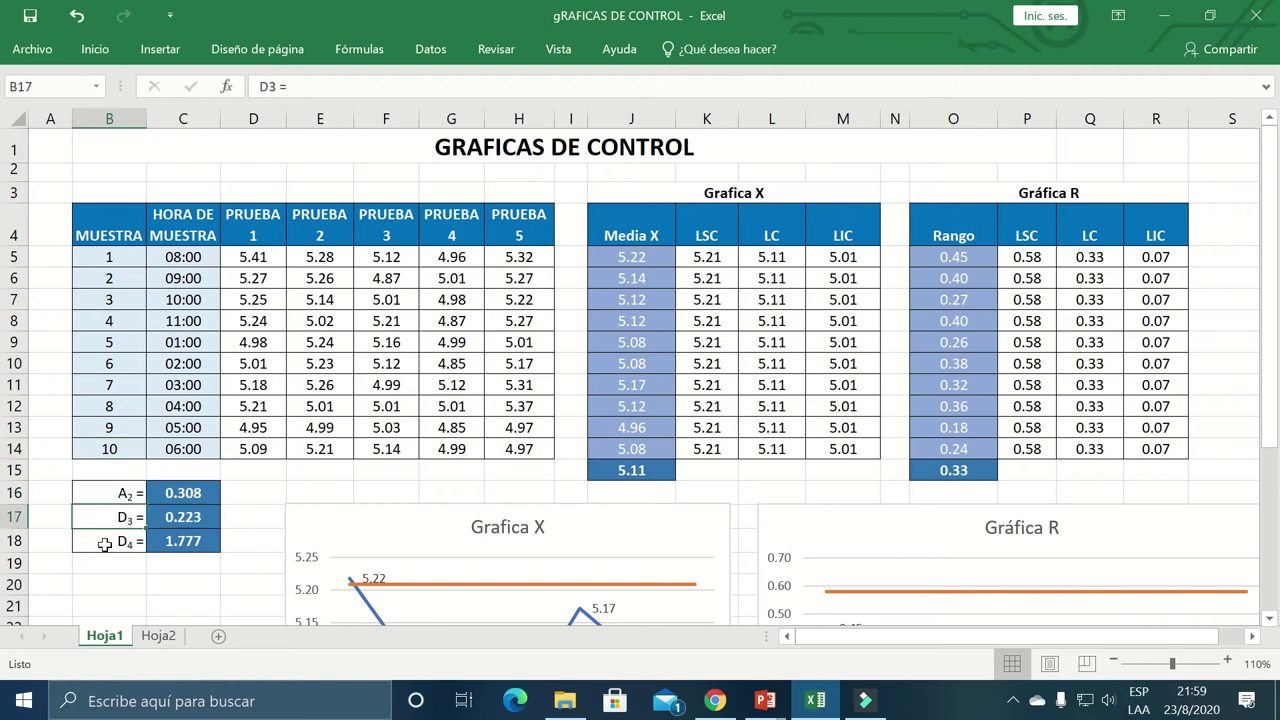
click(104, 543)
drag(182, 493, 182, 541)
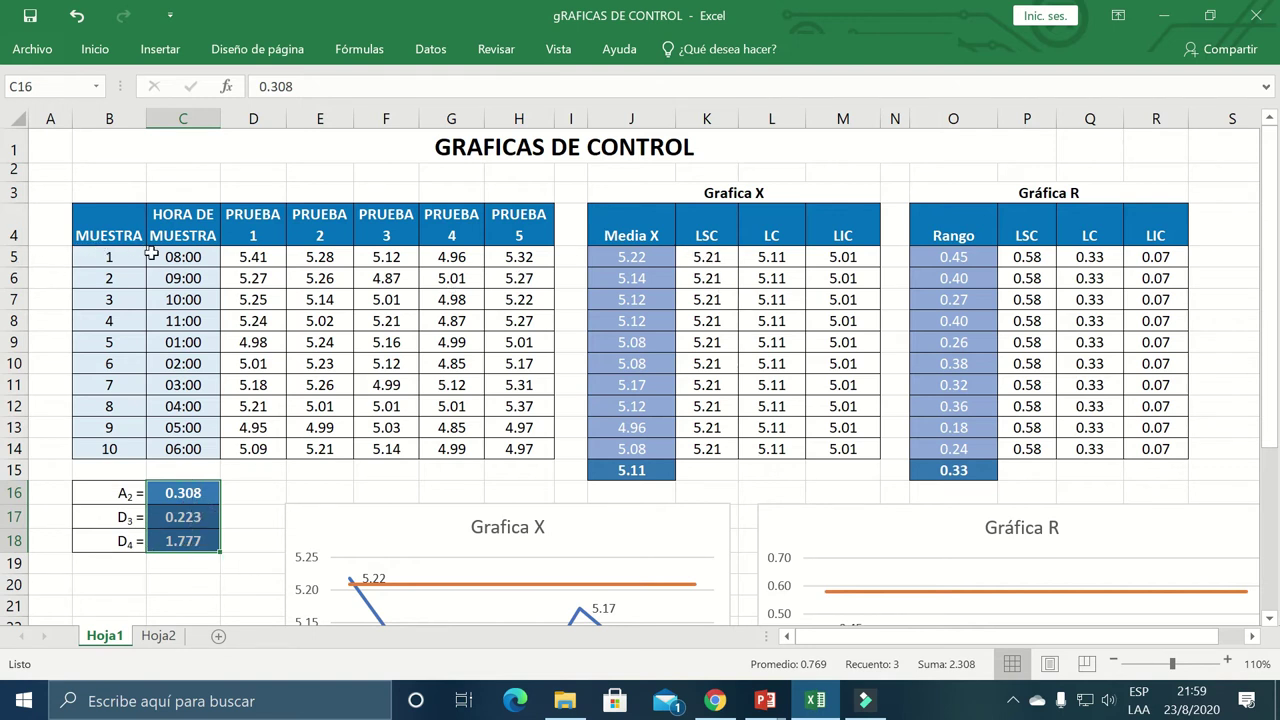
Inspect the Media X formula for sample 1 in J5 and the test measurements D5:H5 that it averages
click(741, 190)
click(663, 240)
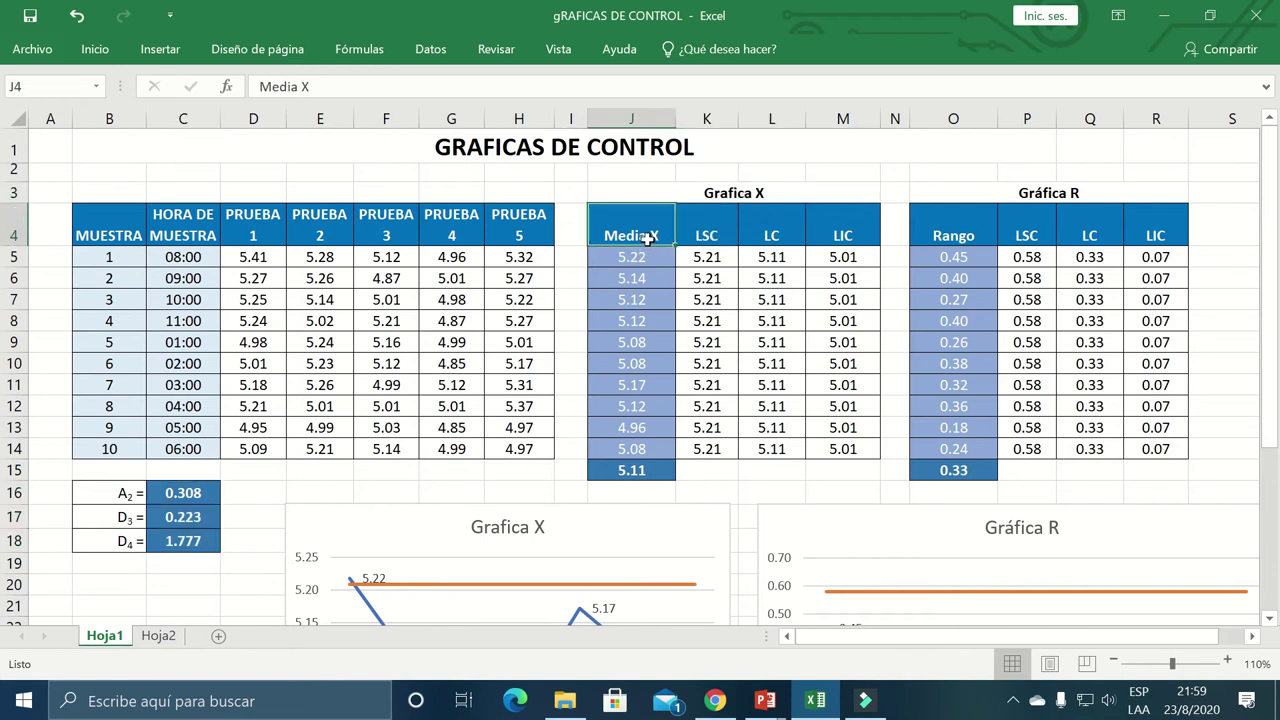
click(644, 261)
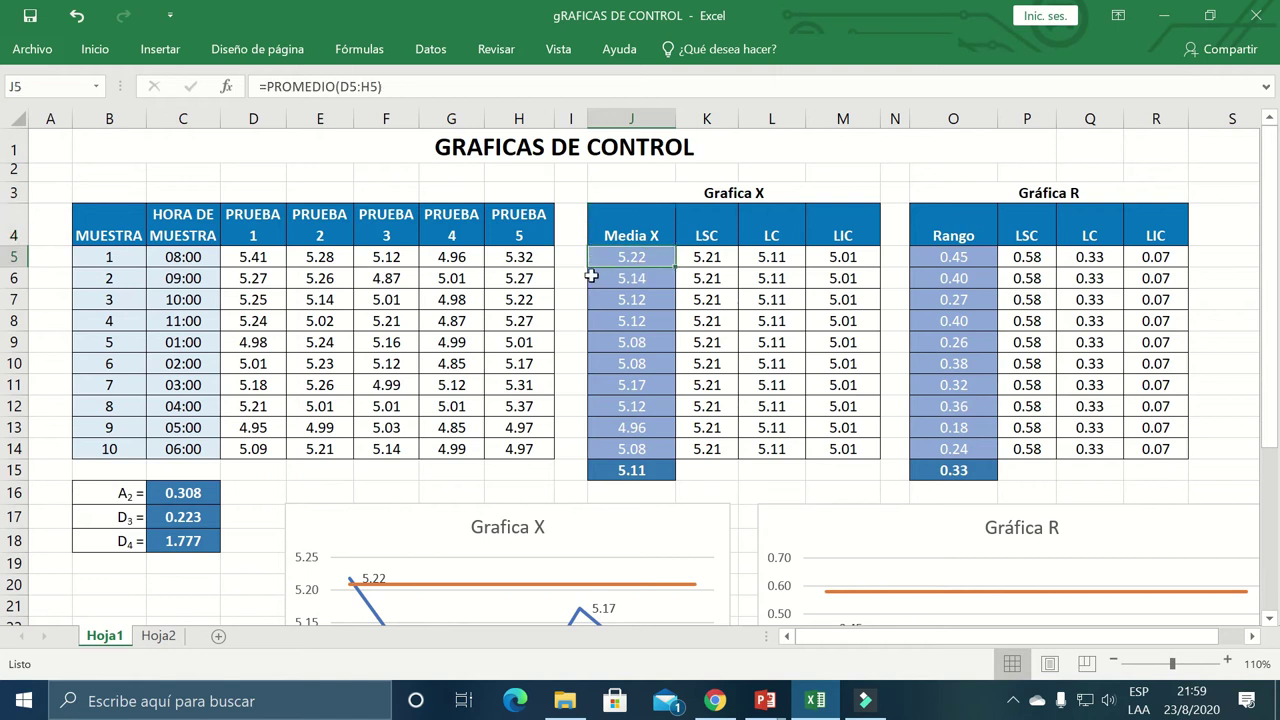
drag(252, 262, 520, 262)
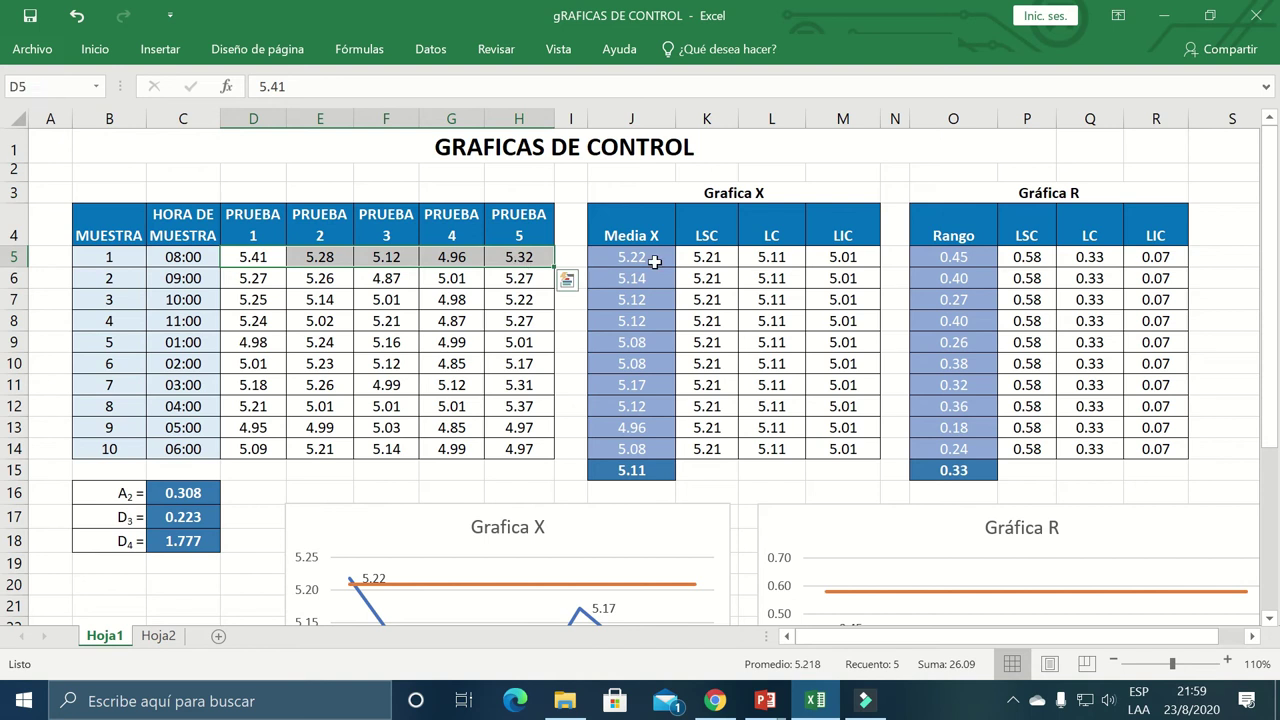
click(645, 258)
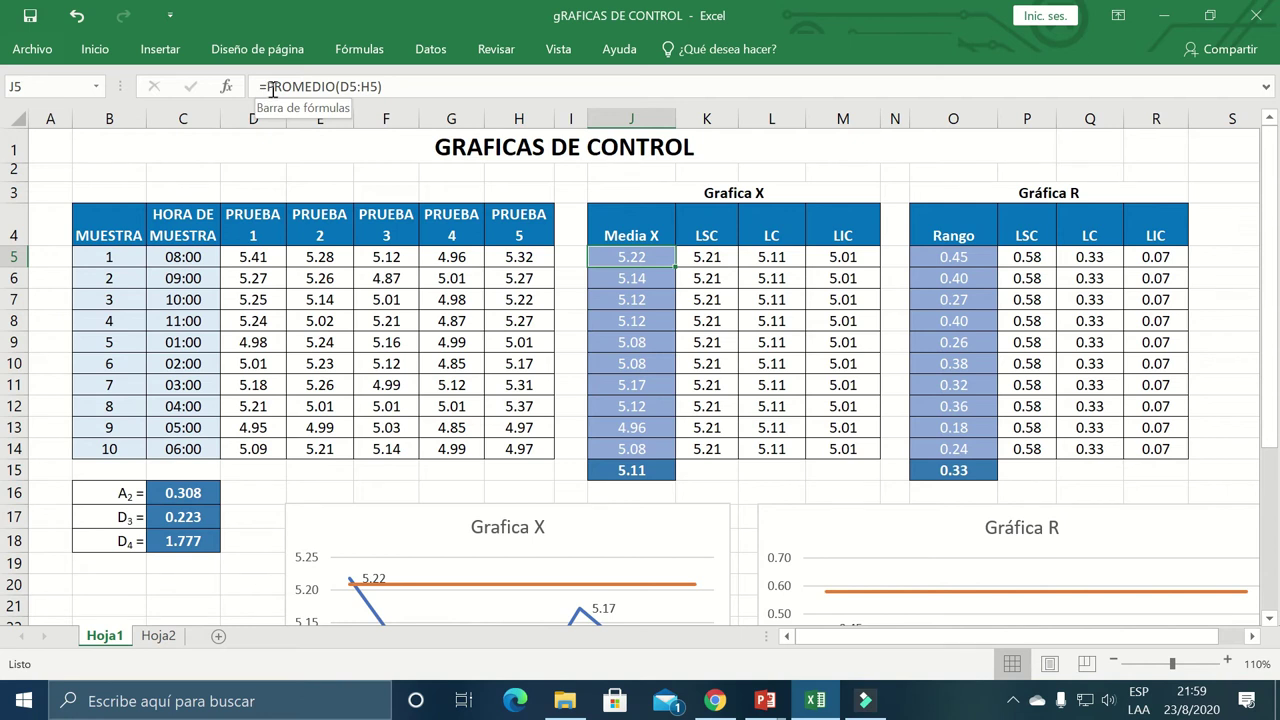
drag(263, 255, 553, 262)
click(640, 256)
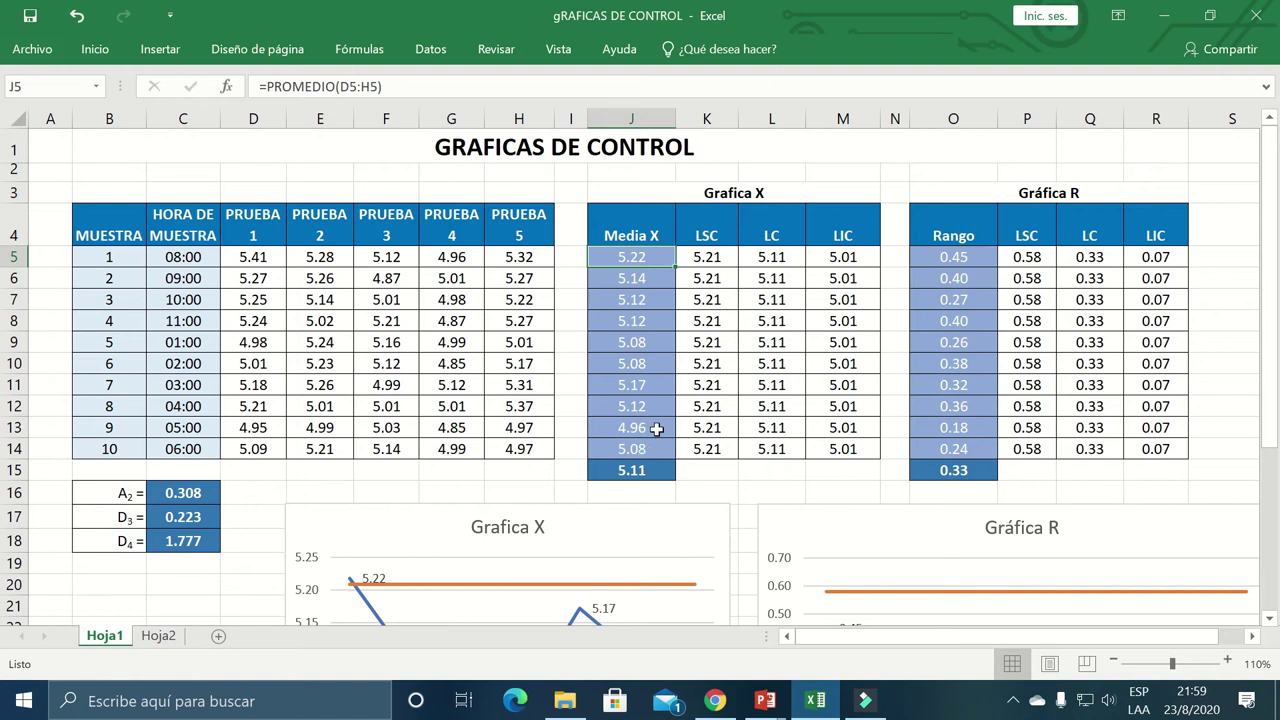
Inspect the overall average formula in J15 and the sample means J5:J14 that it uses
click(643, 479)
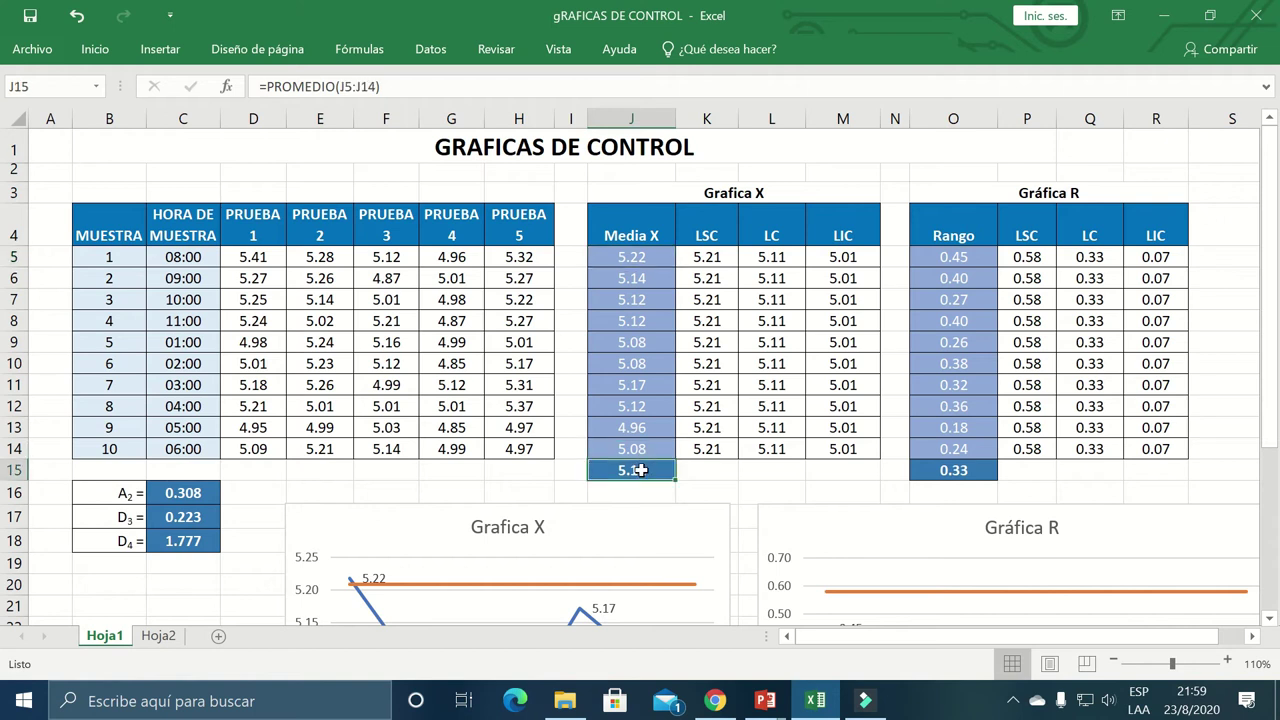
drag(651, 260, 651, 386)
drag(645, 427, 645, 449)
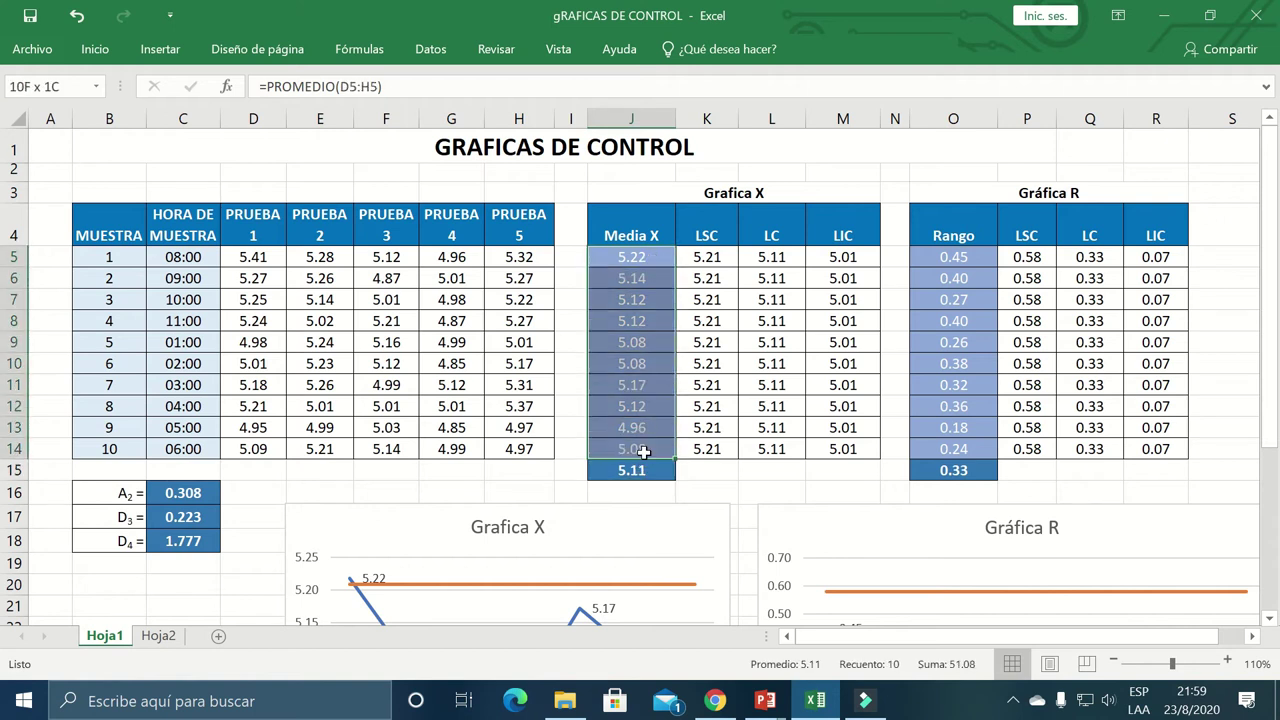
click(645, 471)
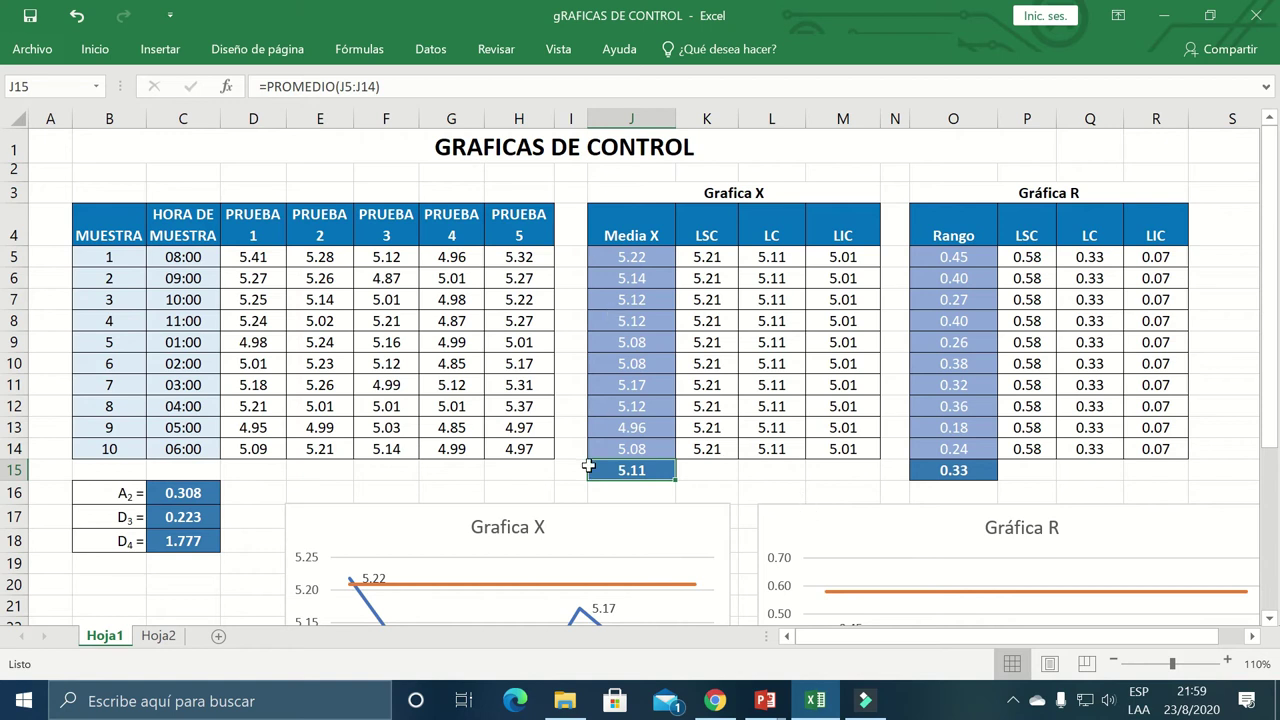
Examine the Grafica X headings LSC, LC and LIC, and trace the LC values in L5:L14 to cell J15
click(716, 235)
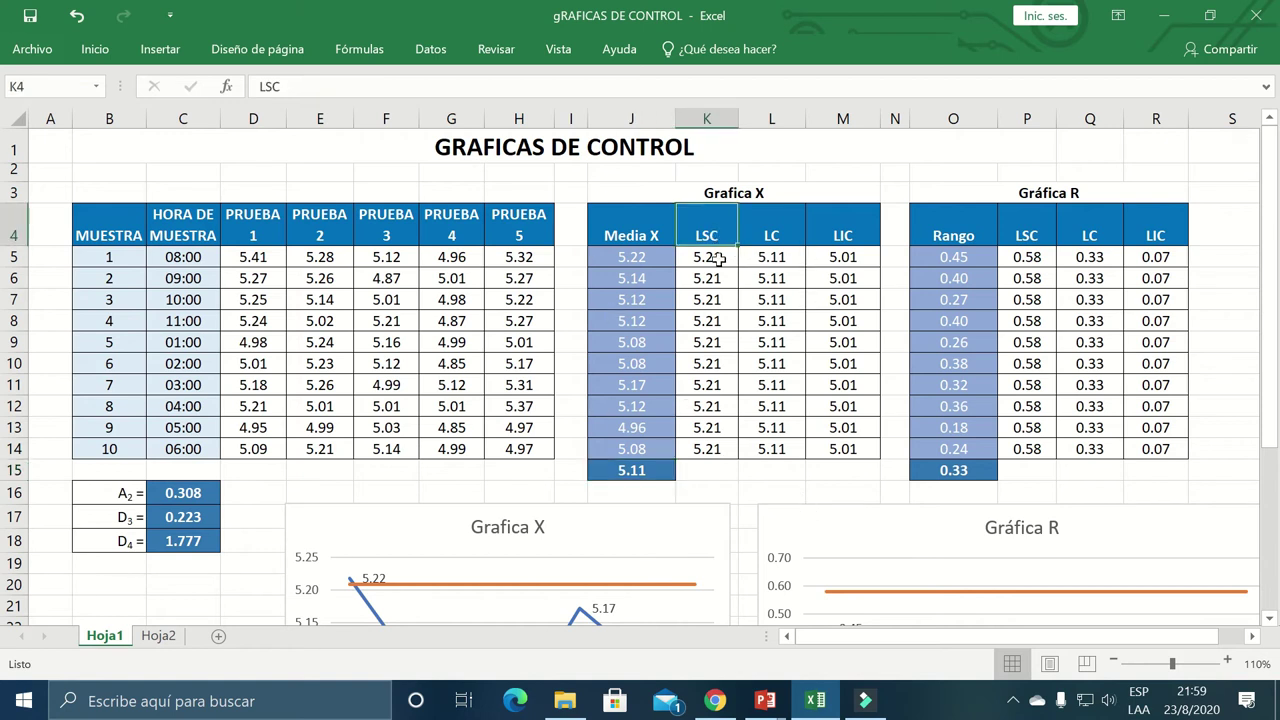
click(771, 236)
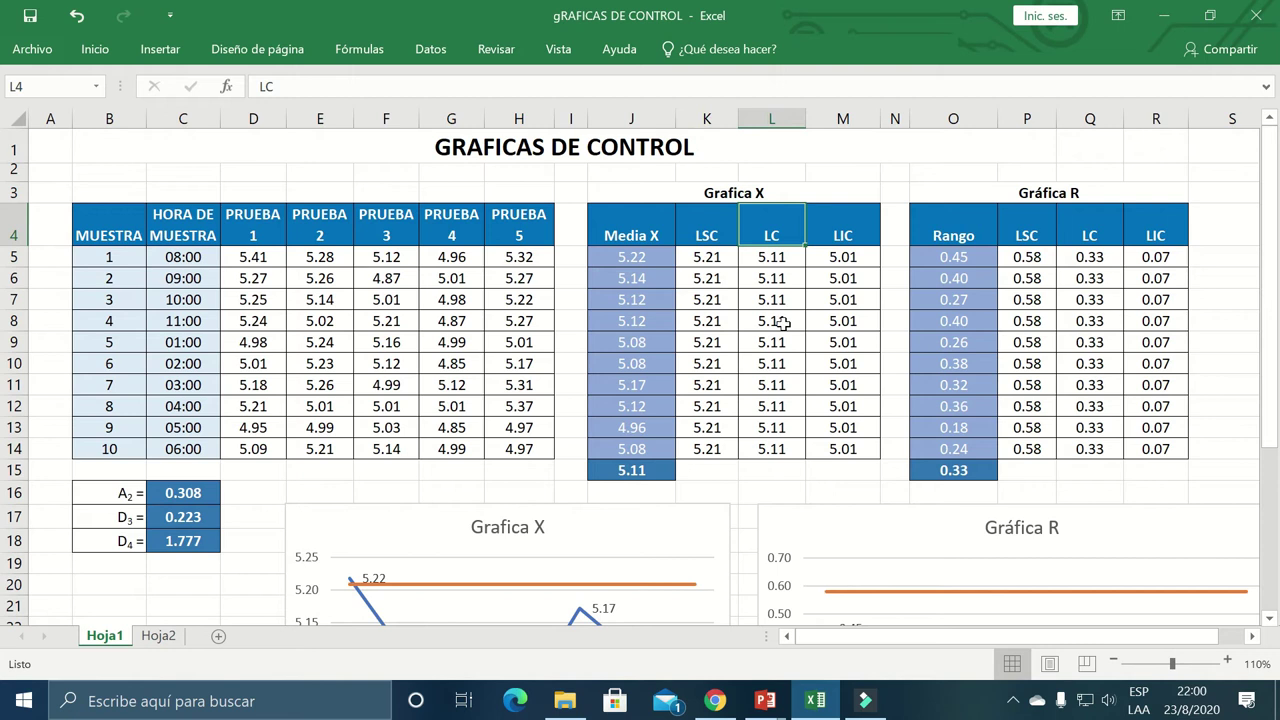
click(830, 238)
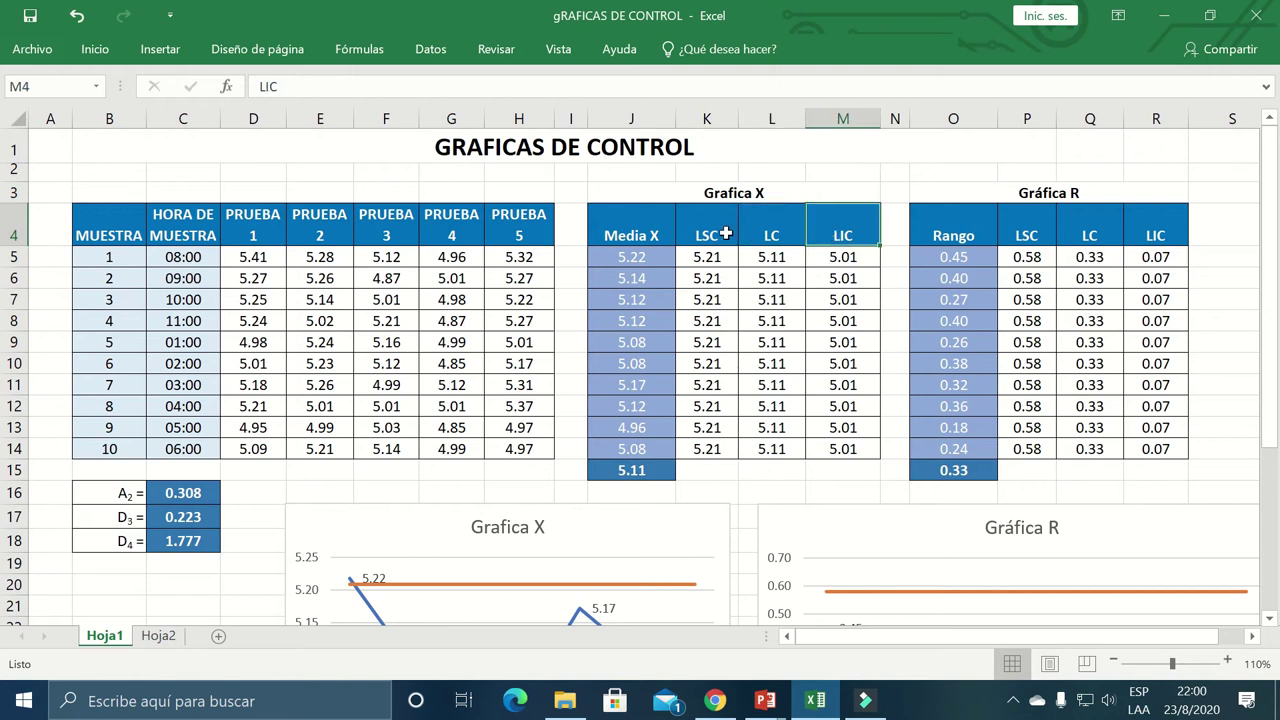
drag(771, 252, 772, 452)
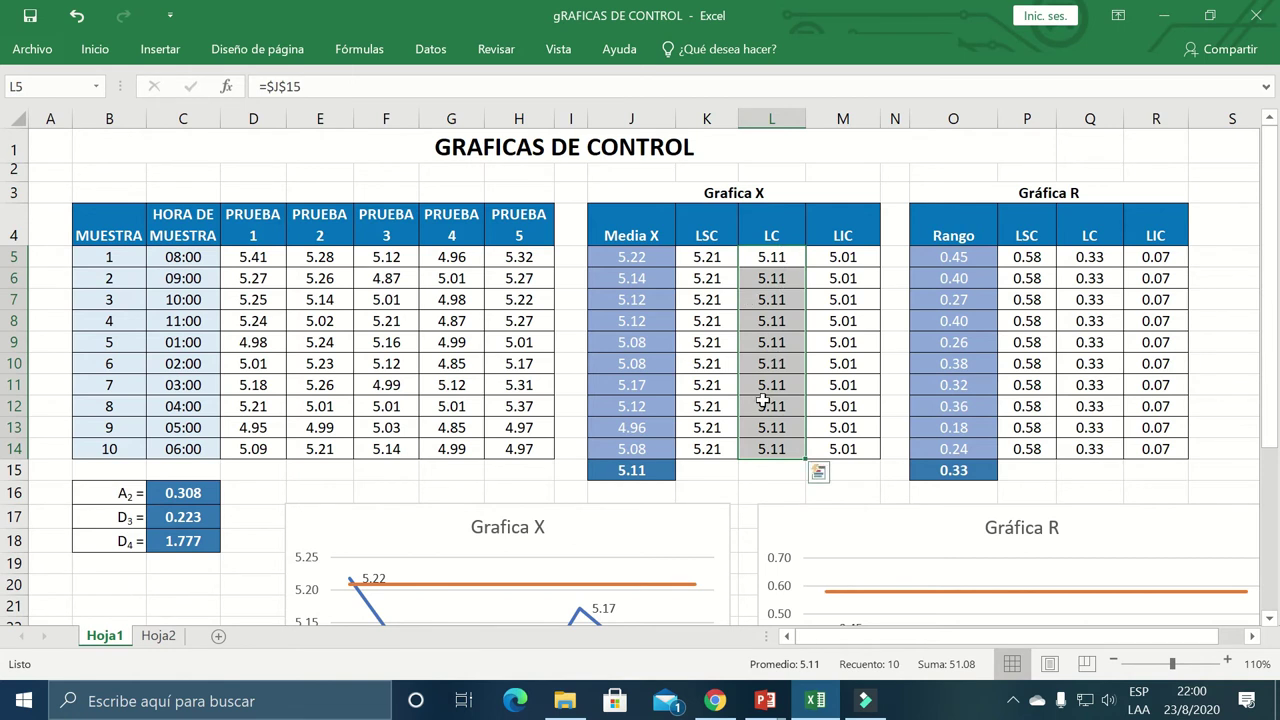
click(654, 470)
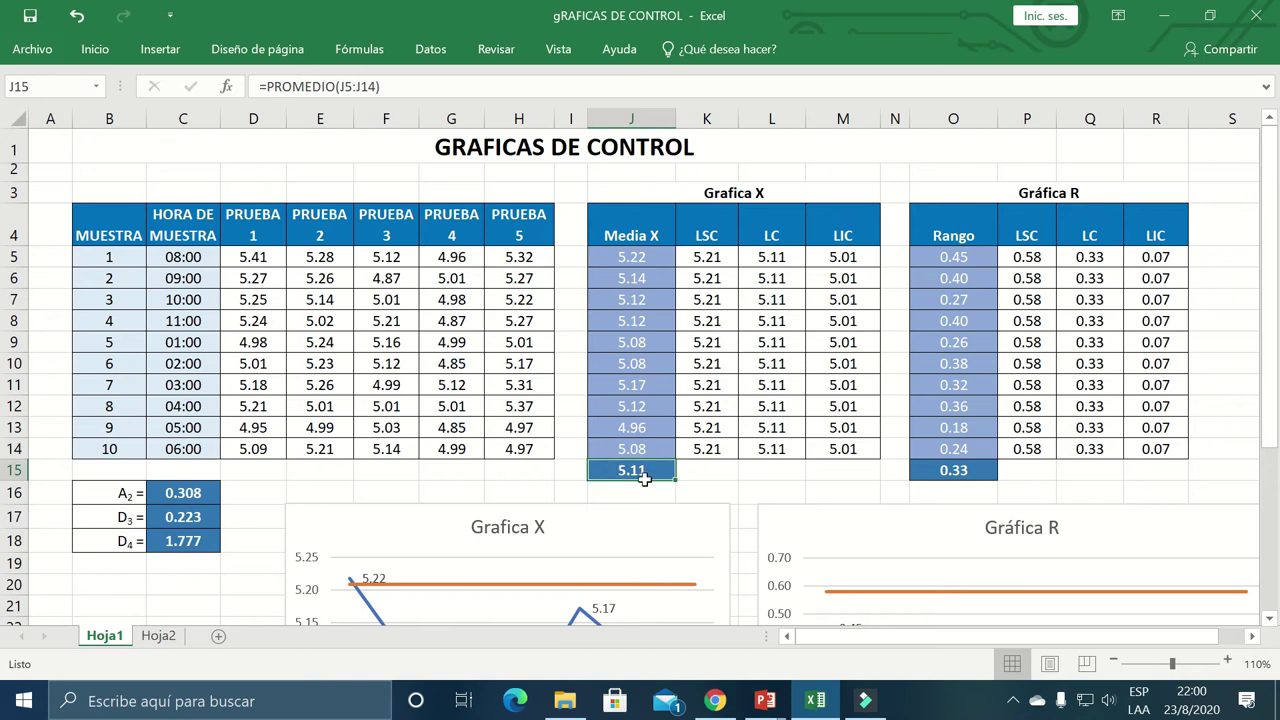
Check the LC values in L5:L14 and the LSC formula in K5 against the X chart limit formulas on slide 4 in PowerPoint
drag(803, 255, 789, 447)
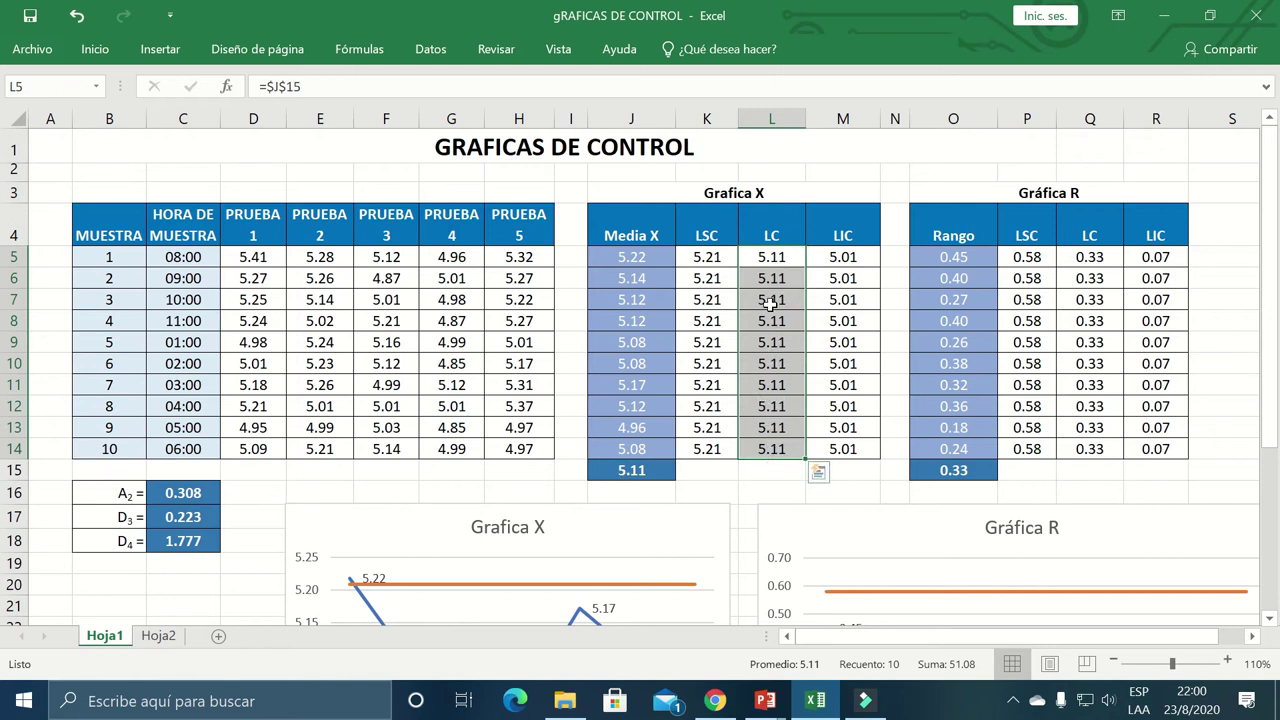
click(718, 260)
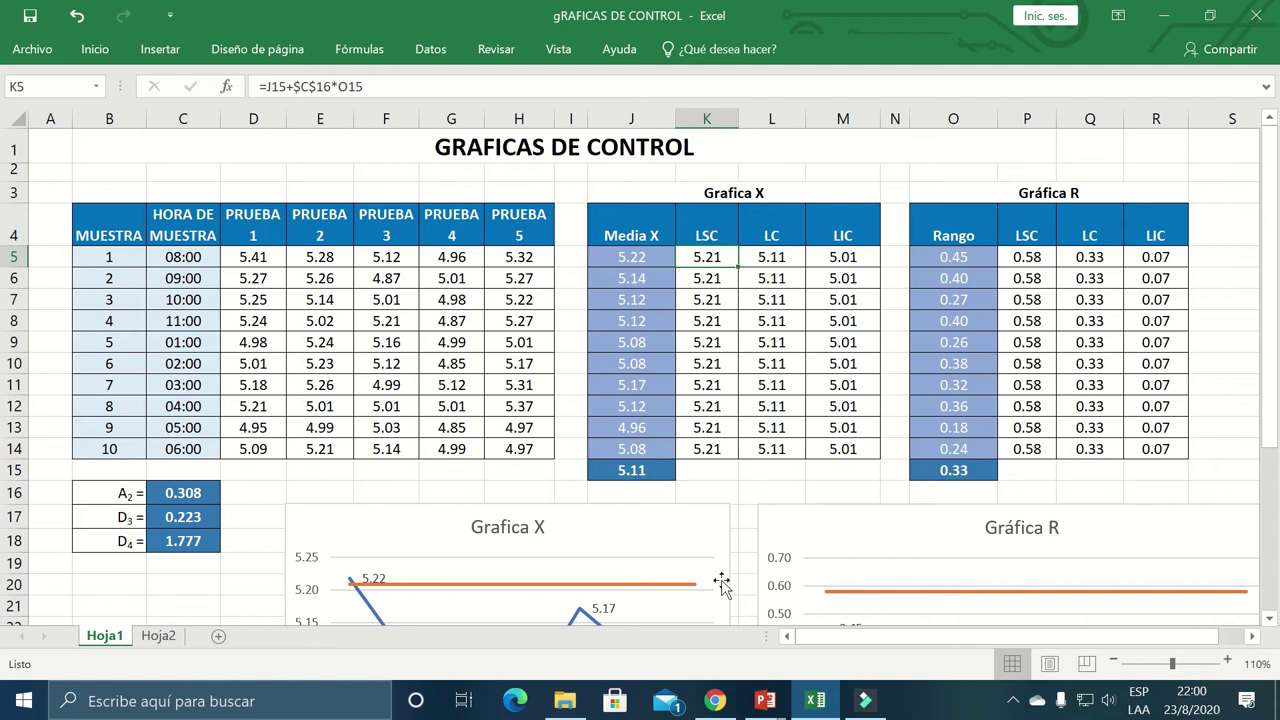
mouse_move(765, 705)
click(640, 620)
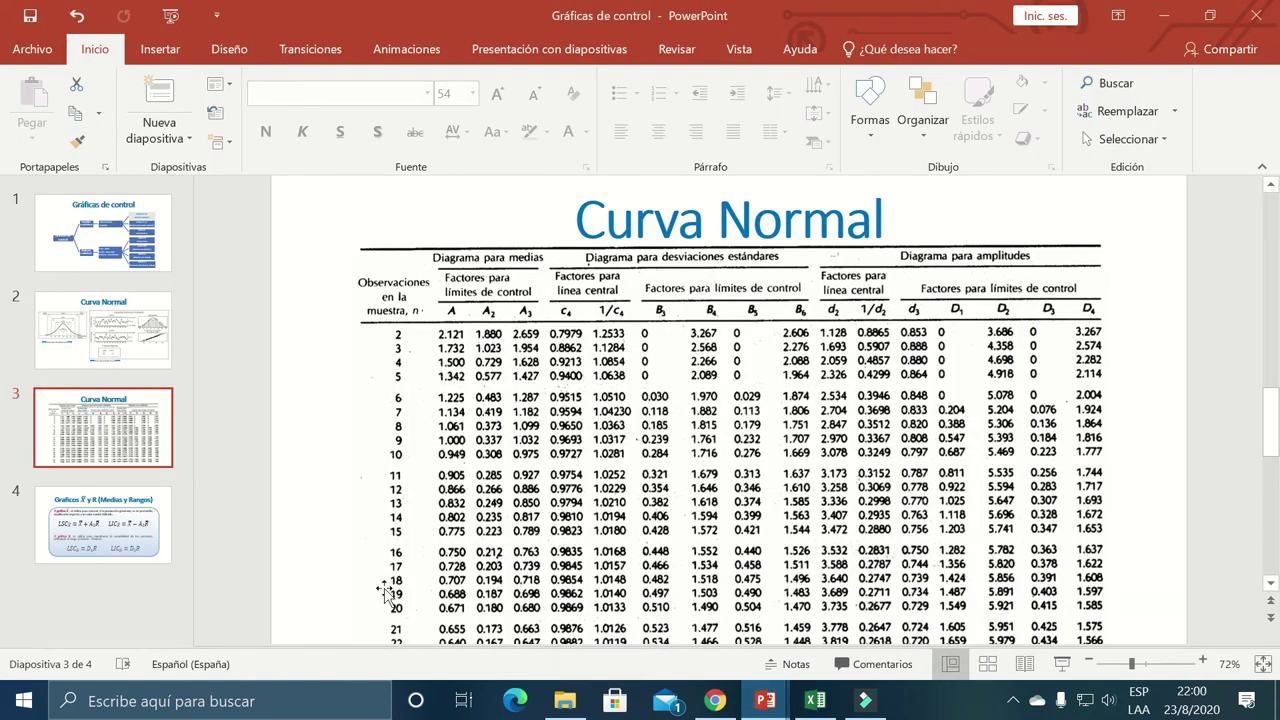
click(112, 504)
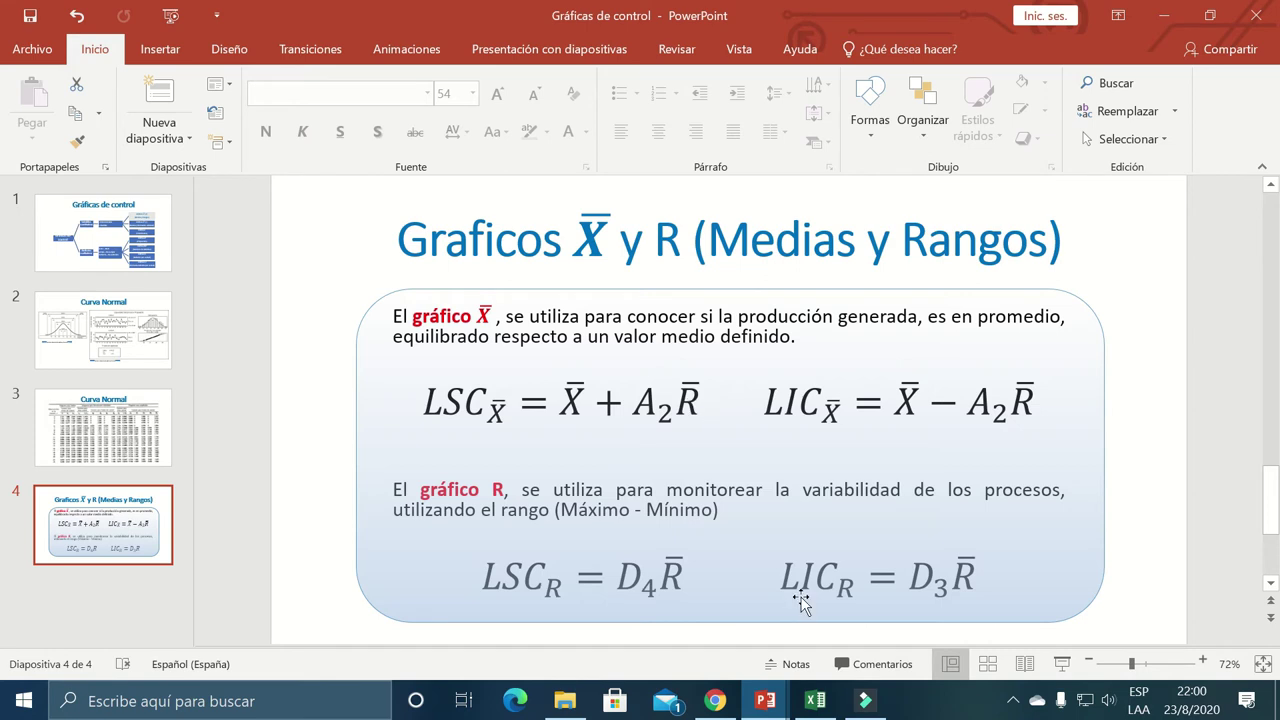
Return to Excel and locate the LSC formula's terms: overall mean in J15, A2 in C16 and average range in O15
click(816, 701)
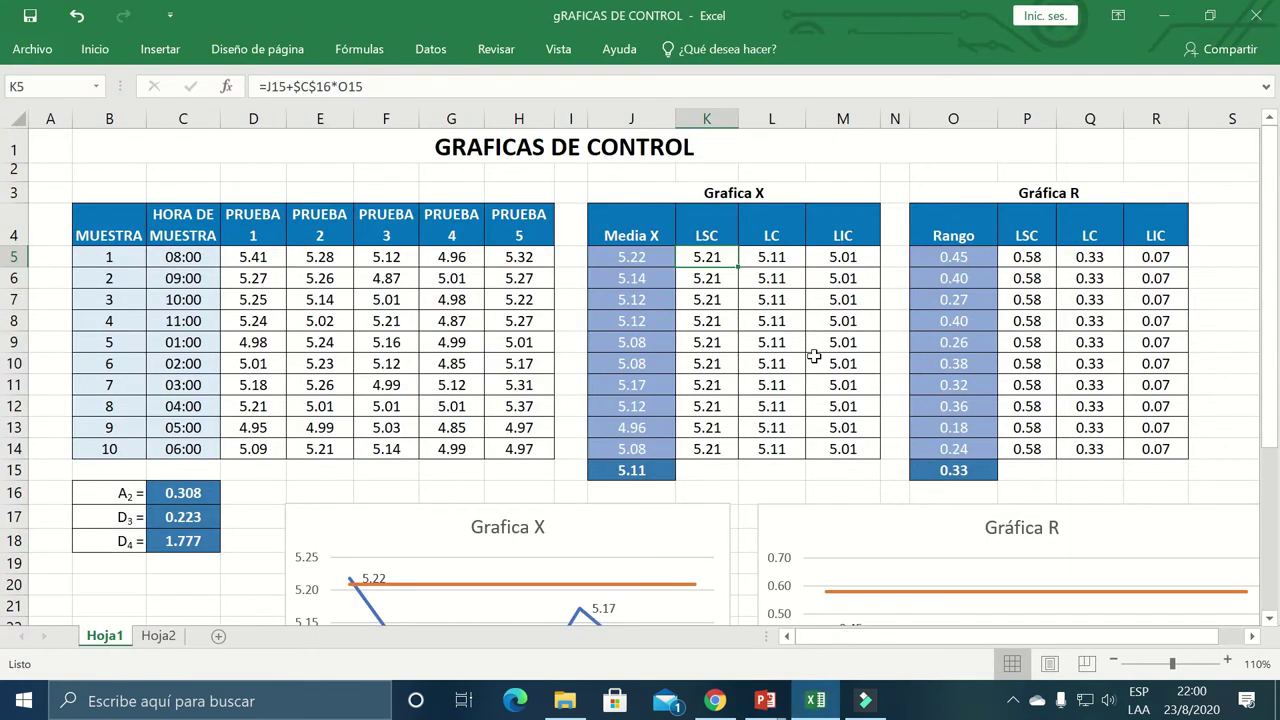
click(592, 468)
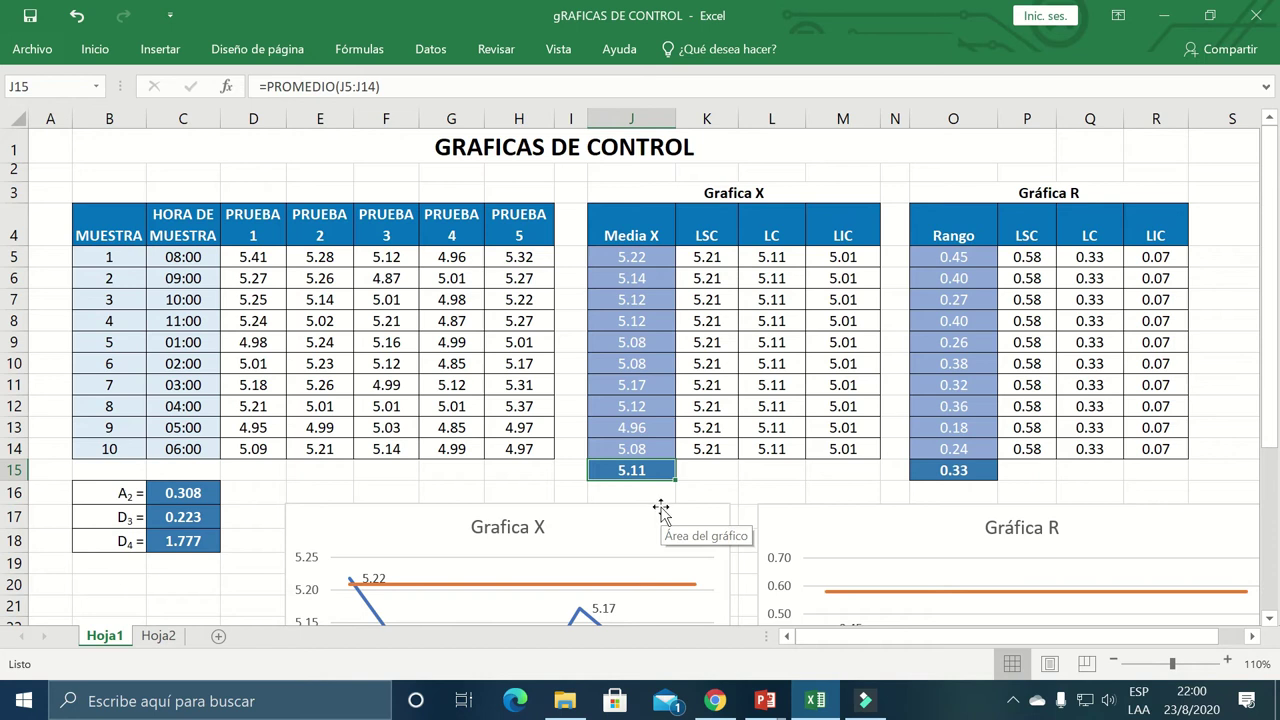
click(202, 499)
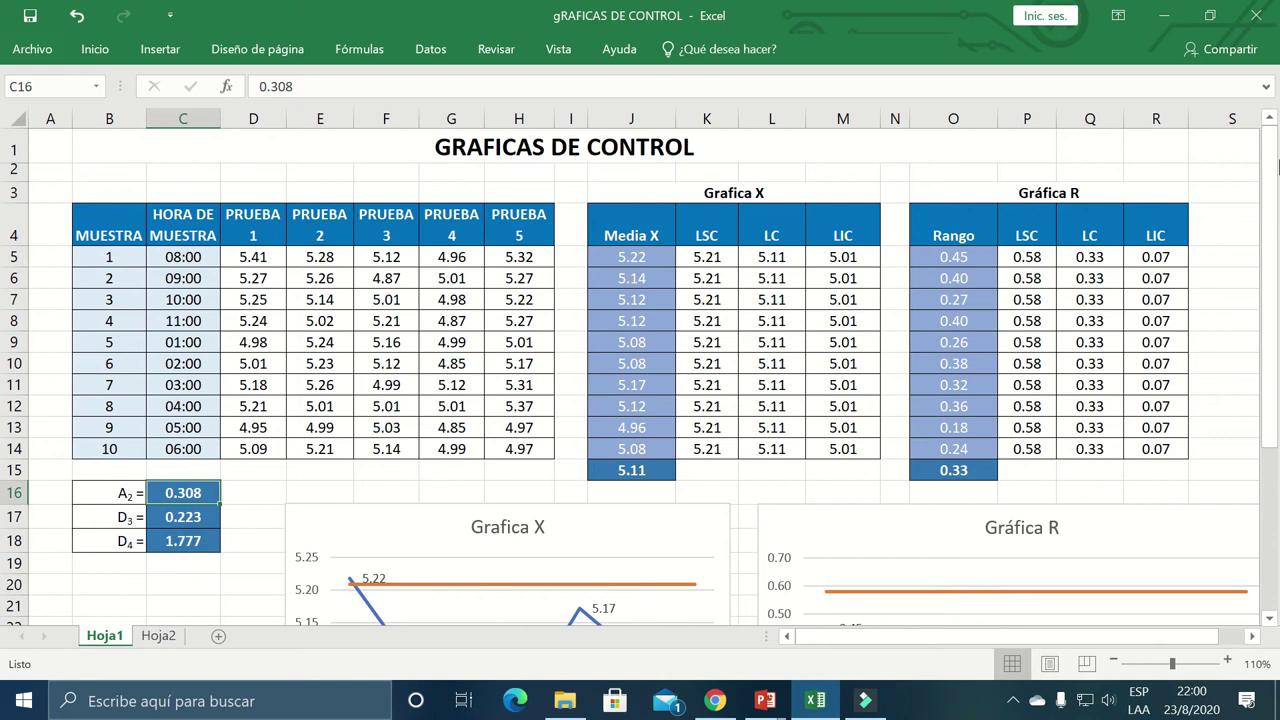
click(966, 472)
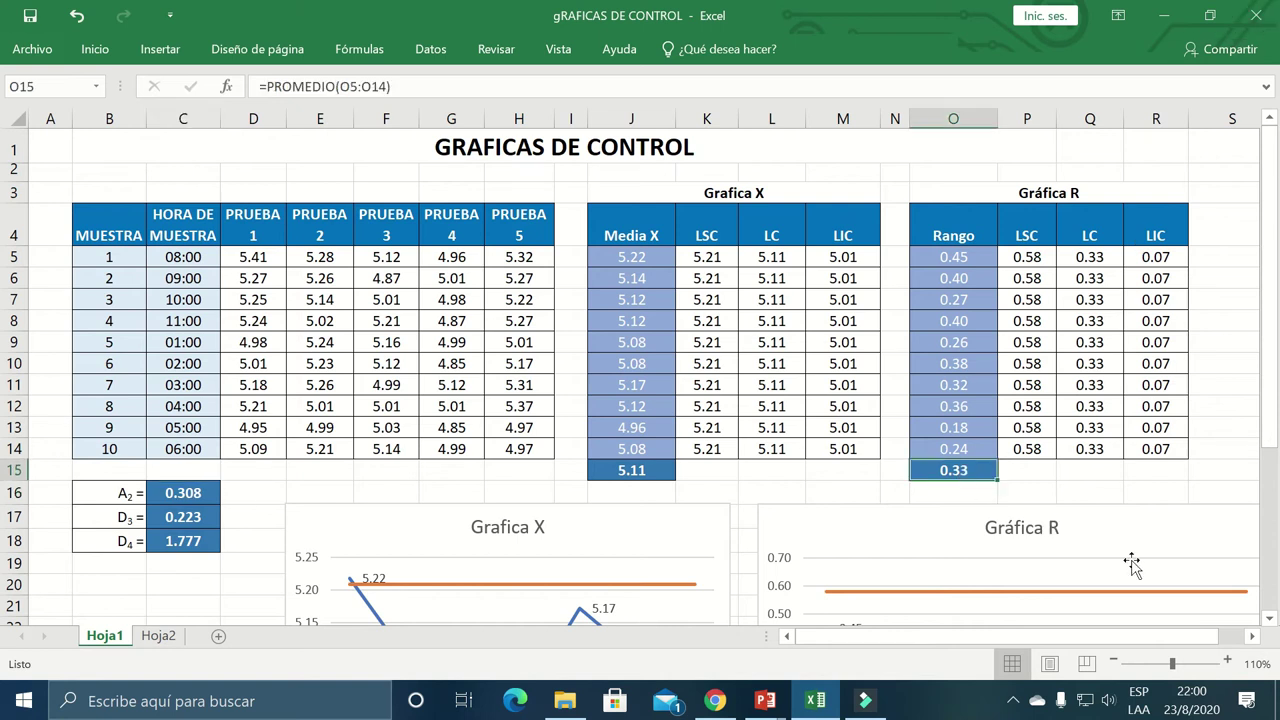
Review the Rango values in O5:O14 alongside the sample means in J5:J14 and the test measurements in D5:H14
click(984, 257)
drag(634, 257, 642, 452)
drag(957, 257, 960, 442)
drag(240, 257, 522, 449)
Inspect the Rango formula in O5 and trace it to sample 1's maximum in D5 and minimum in G5
click(946, 262)
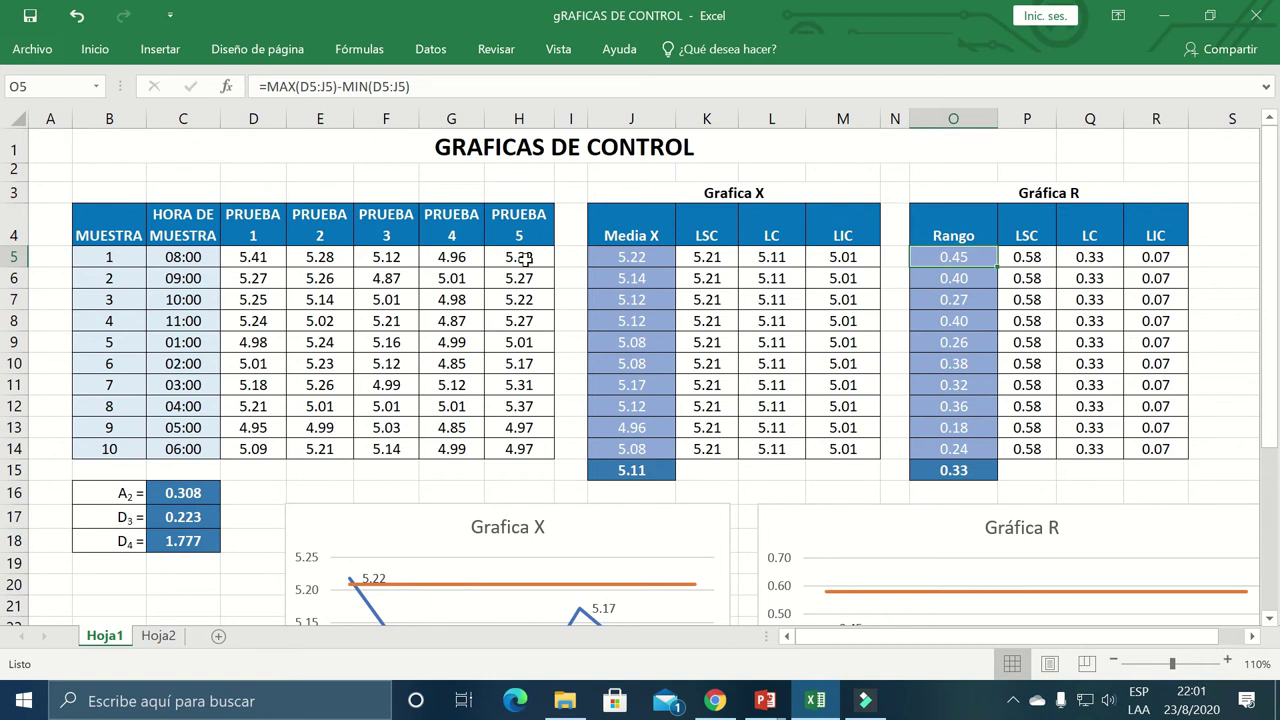
click(268, 252)
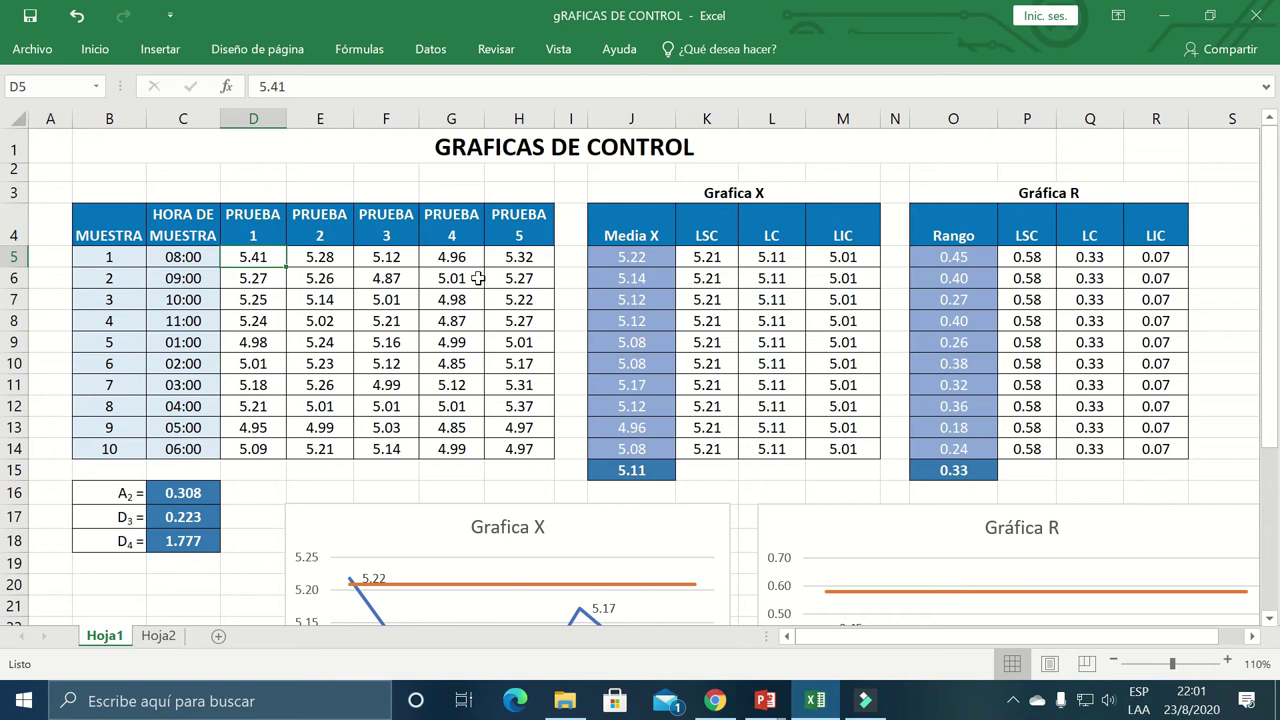
drag(278, 258, 514, 256)
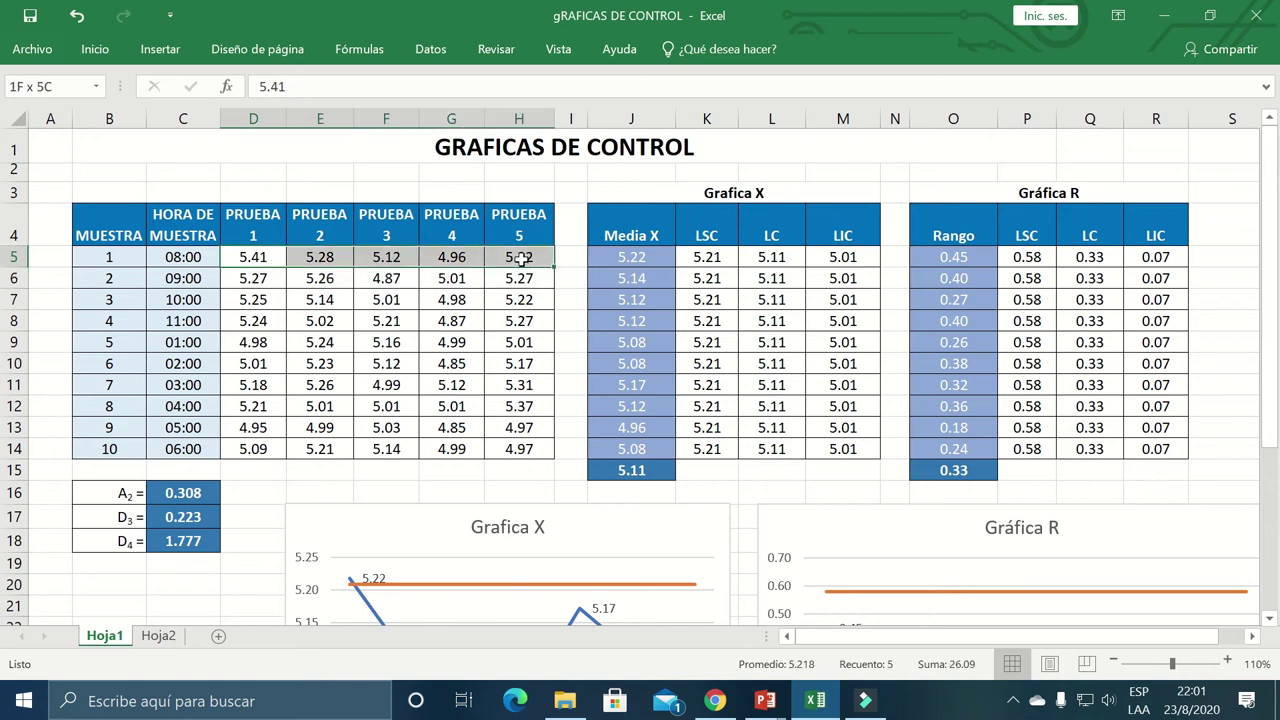
click(270, 257)
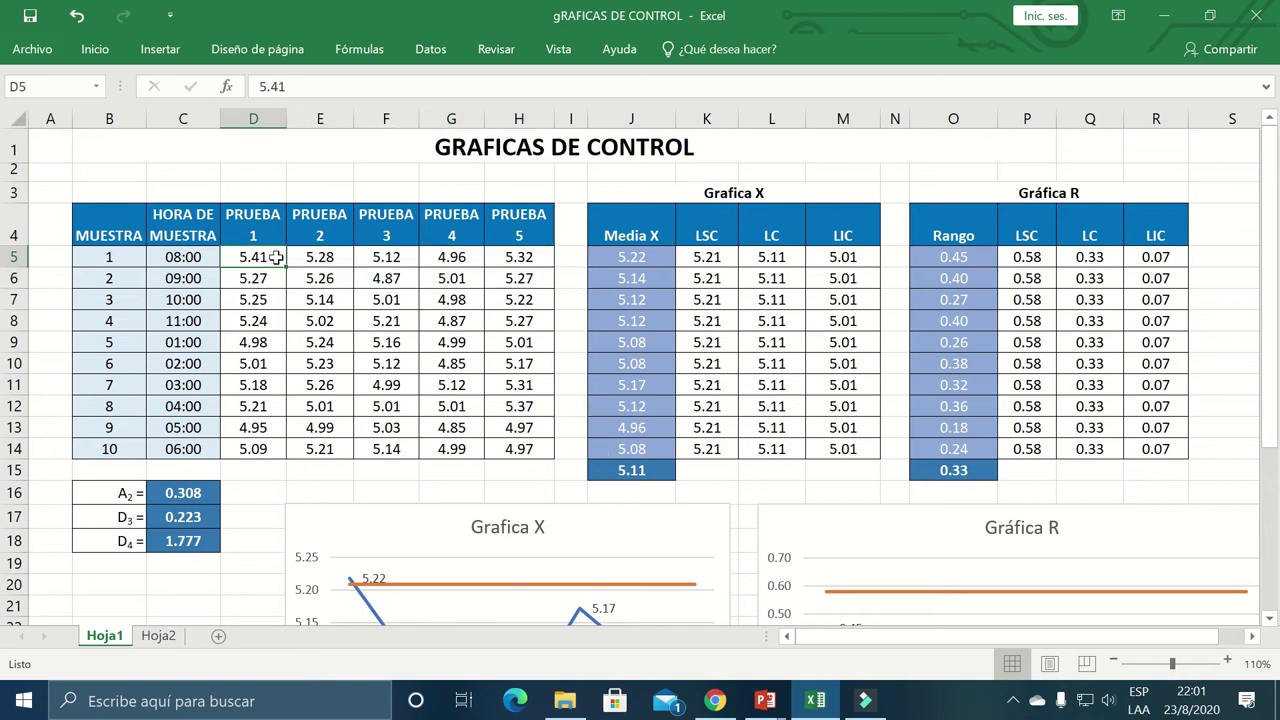
click(474, 256)
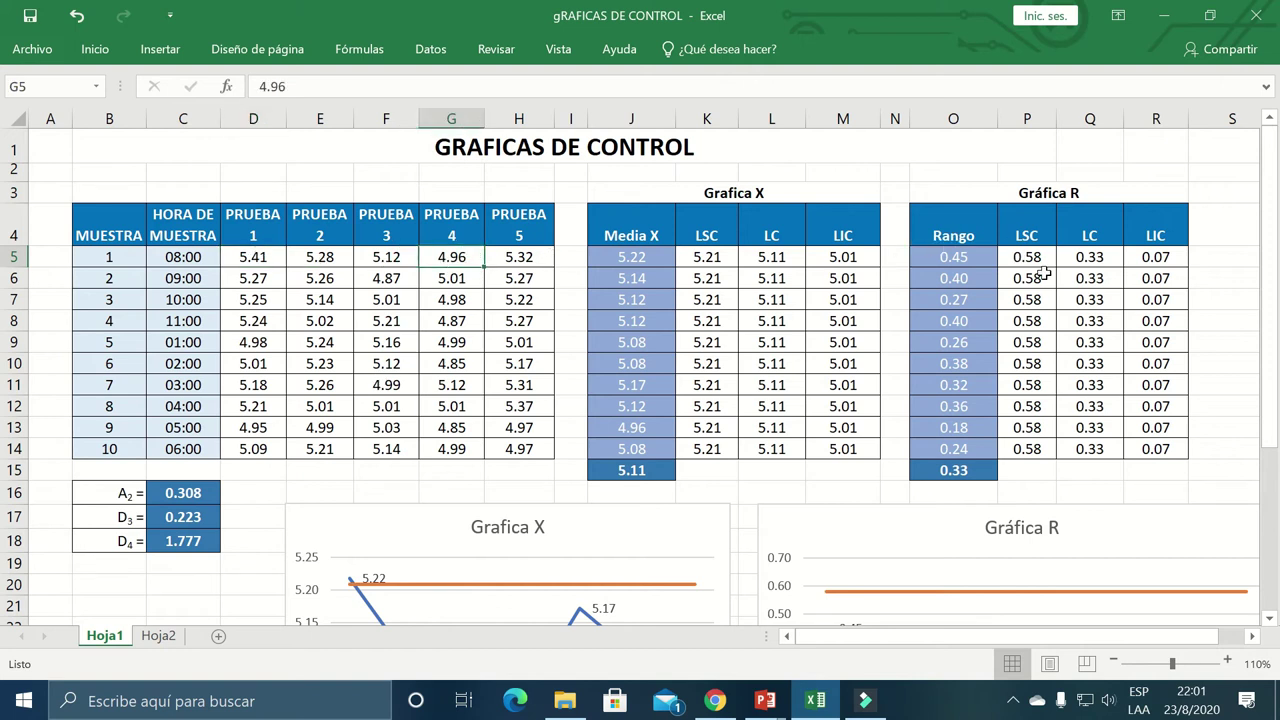
click(979, 258)
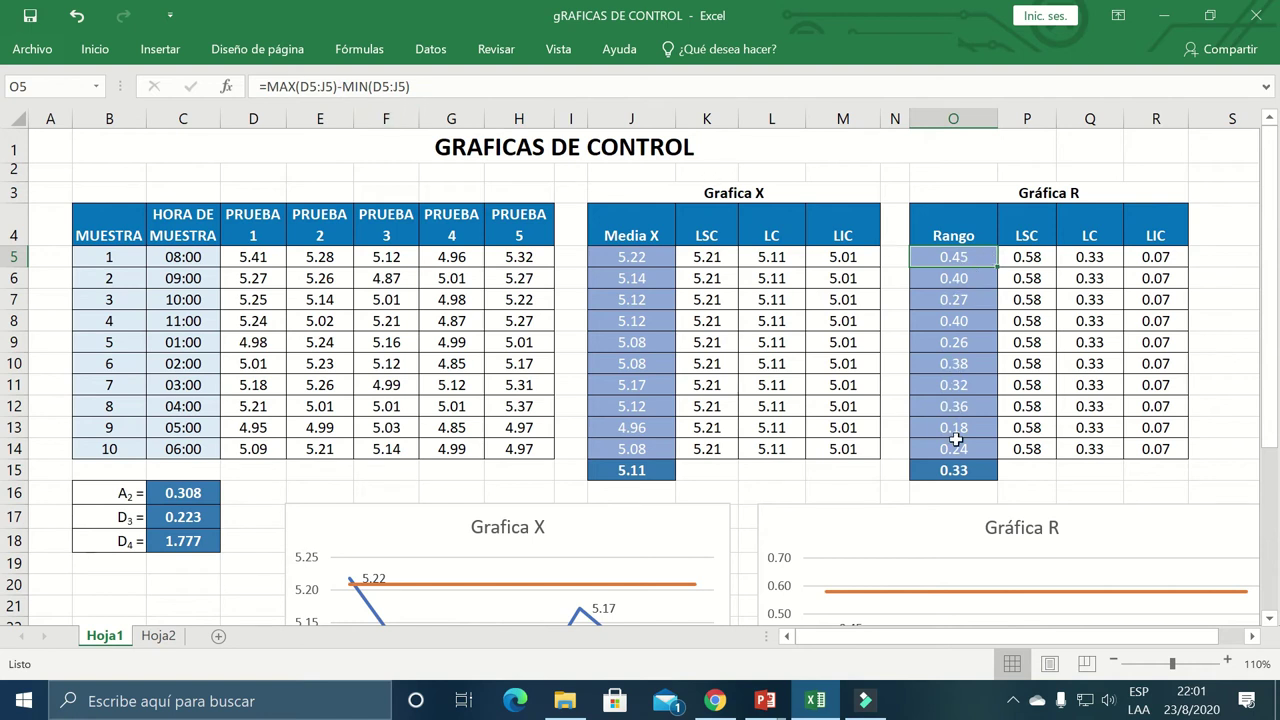
Review the average range in O15, the overall mean in J15 and the constants in C16:C18
click(962, 469)
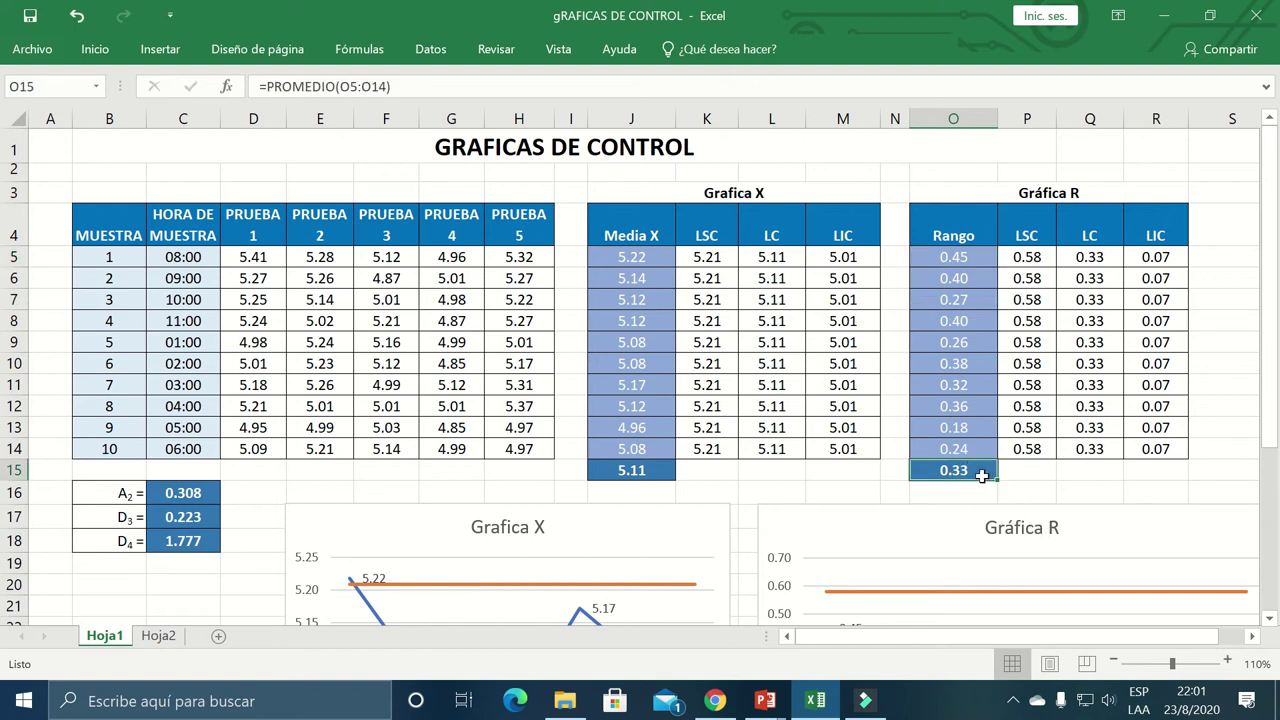
click(638, 470)
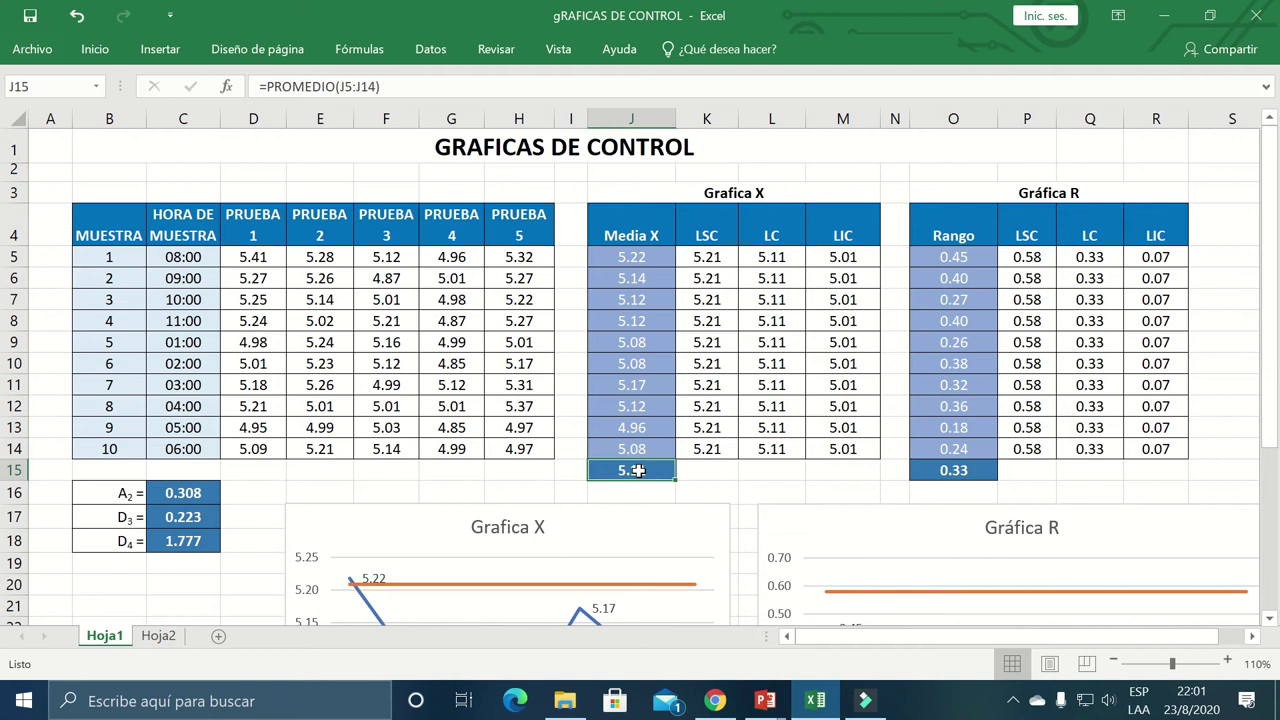
drag(200, 492, 205, 541)
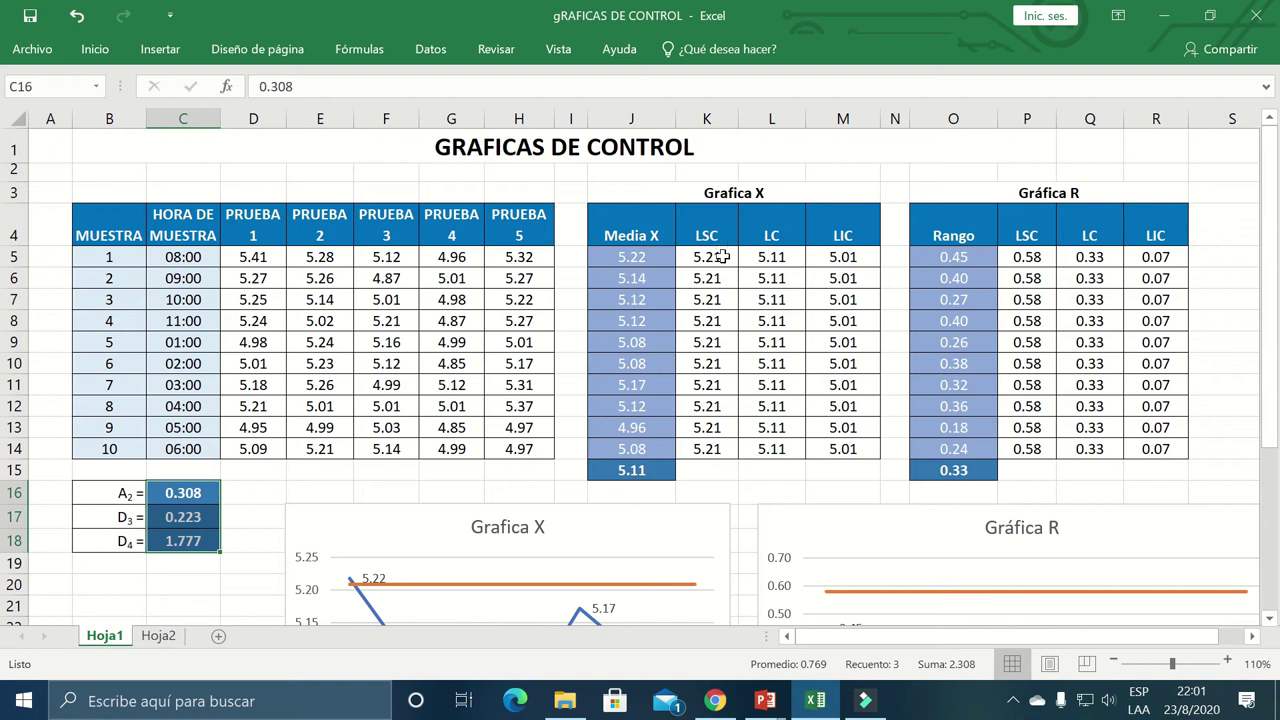
Trace the Grafica X LSC formula in K5 through the overall mean J15, A2 in C16 and average range O15
click(638, 476)
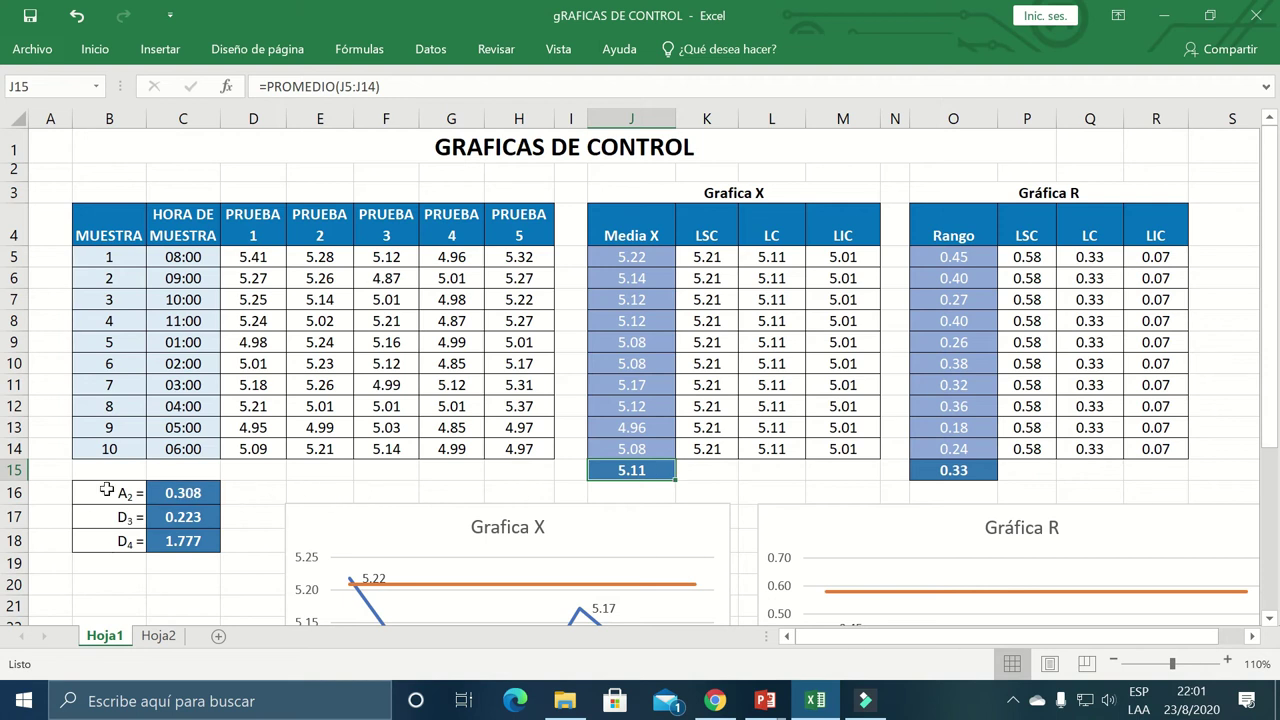
click(225, 503)
click(189, 494)
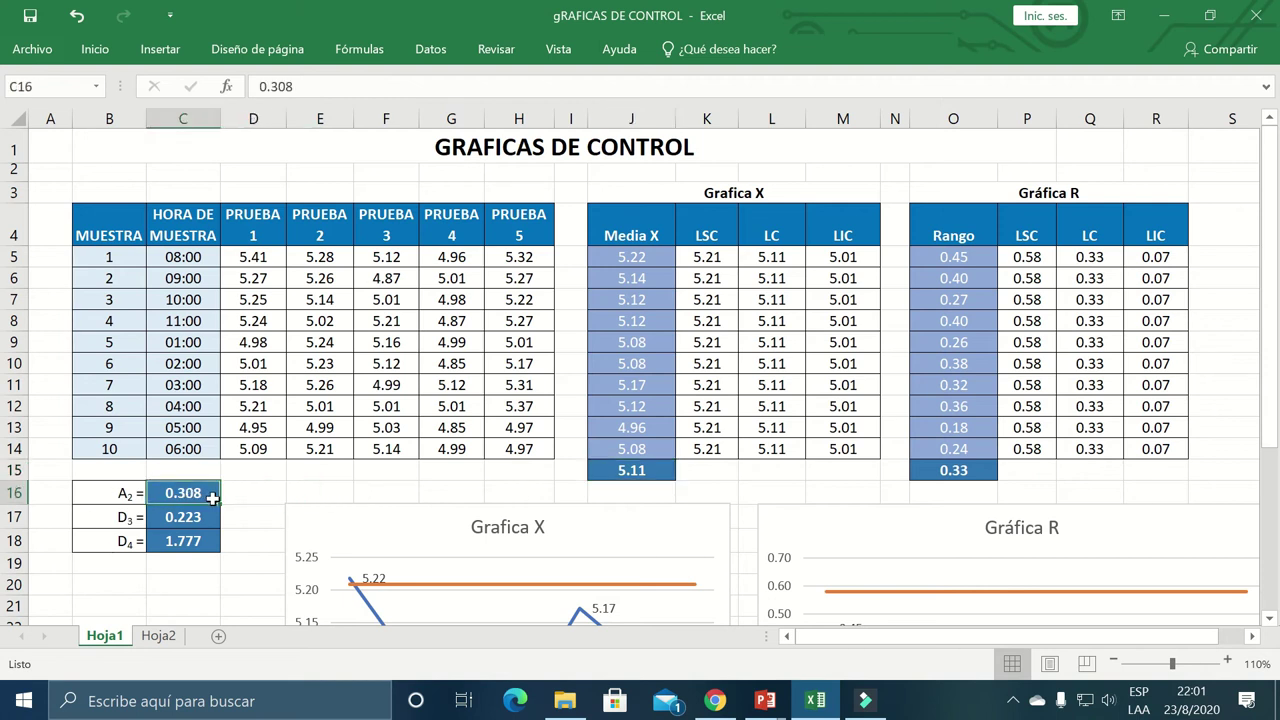
click(973, 472)
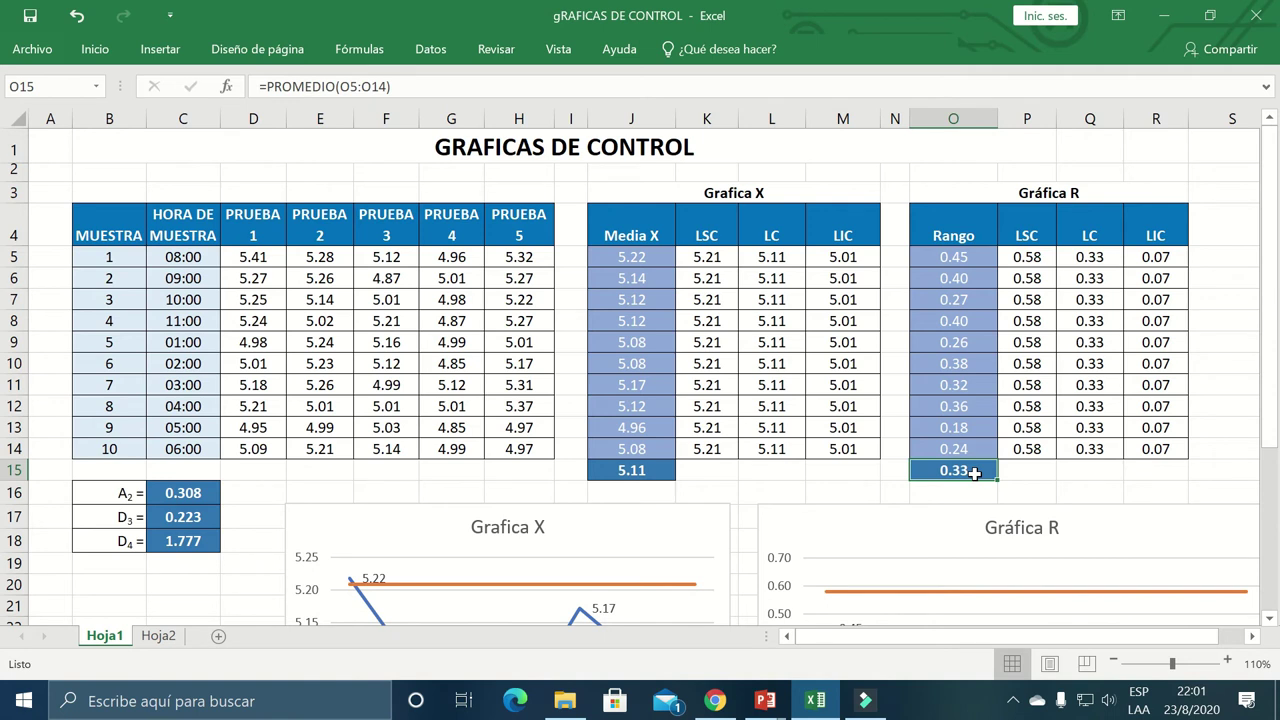
click(716, 256)
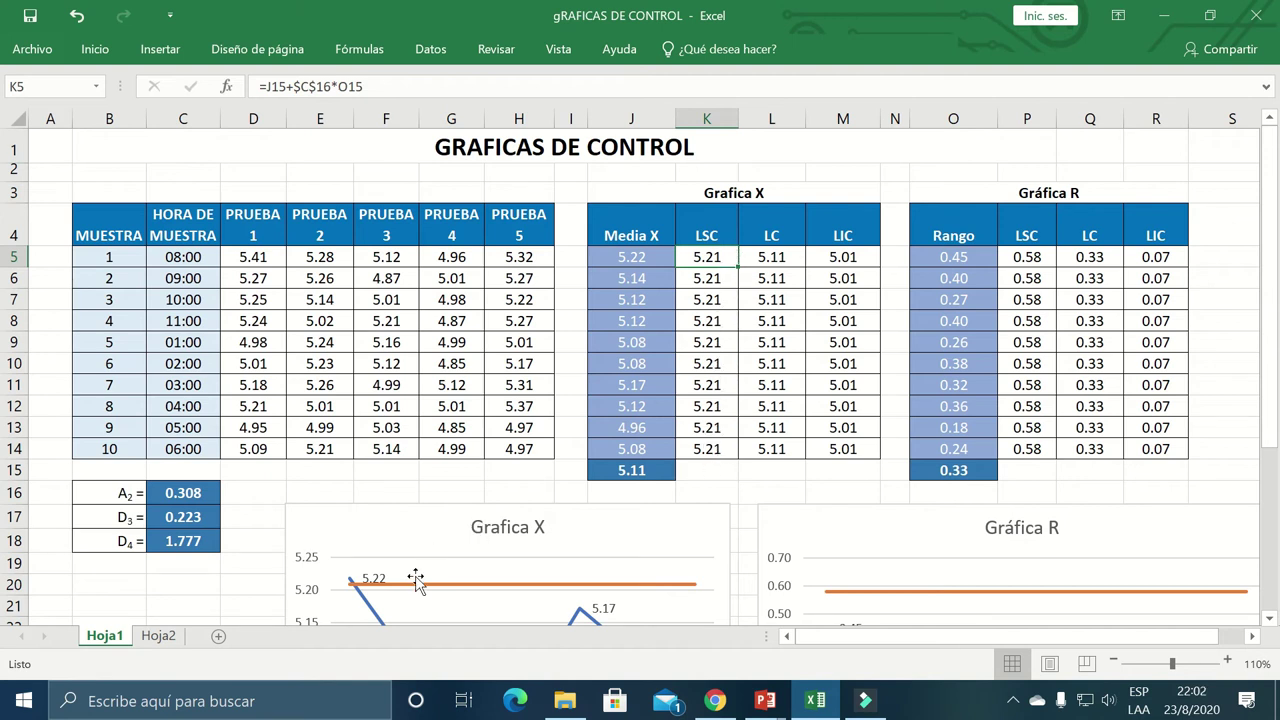
Trace the Grafica X LIC formula in M5 through J15, C16 and O15, and check the references to it in M6:M14
click(847, 257)
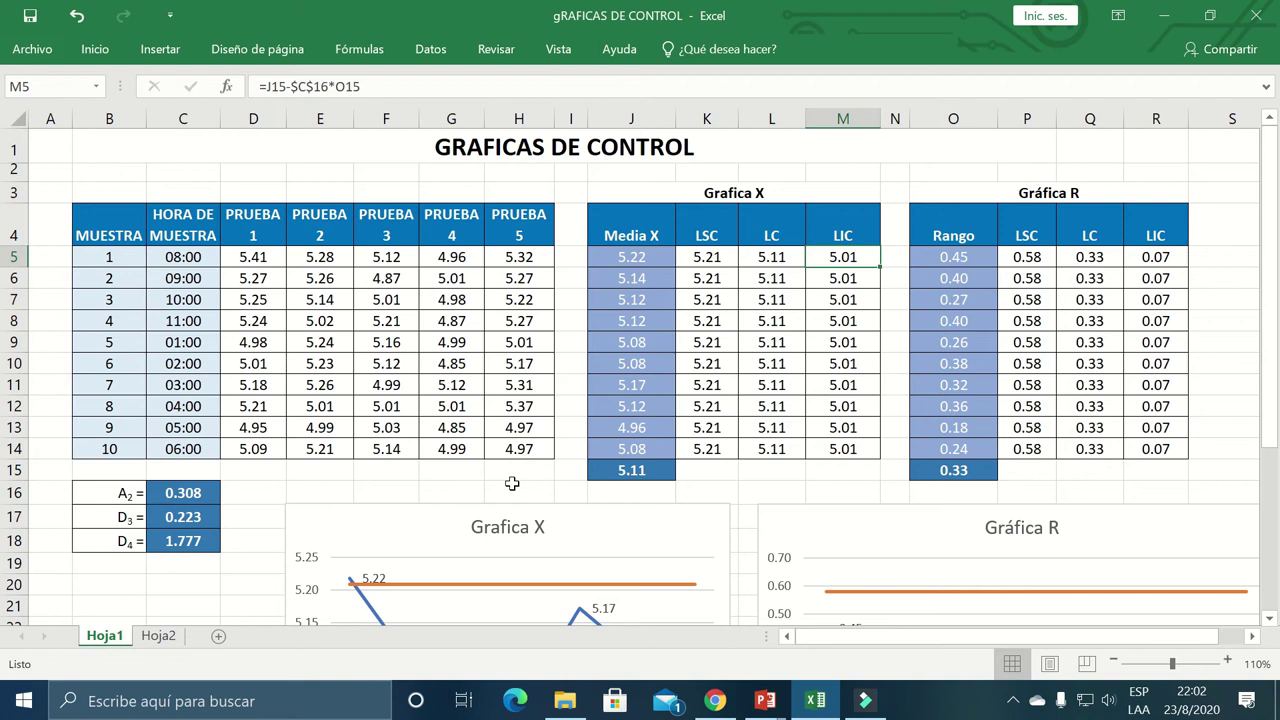
click(652, 467)
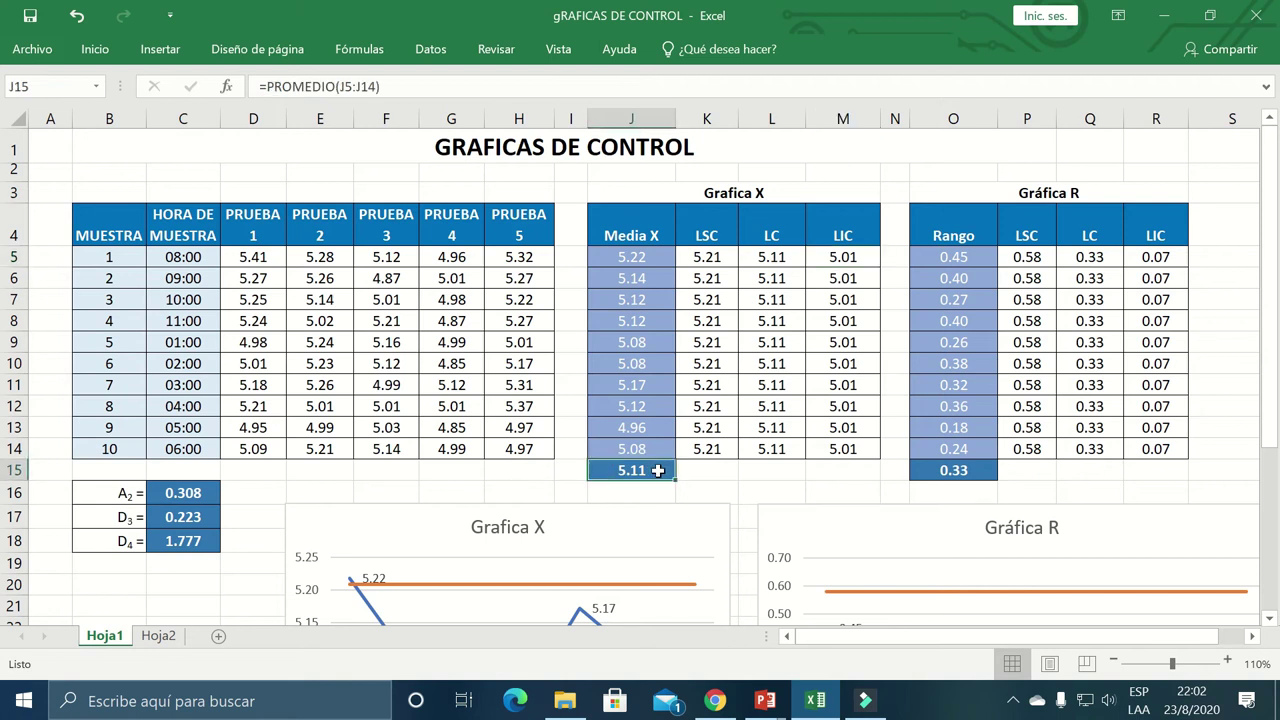
click(208, 492)
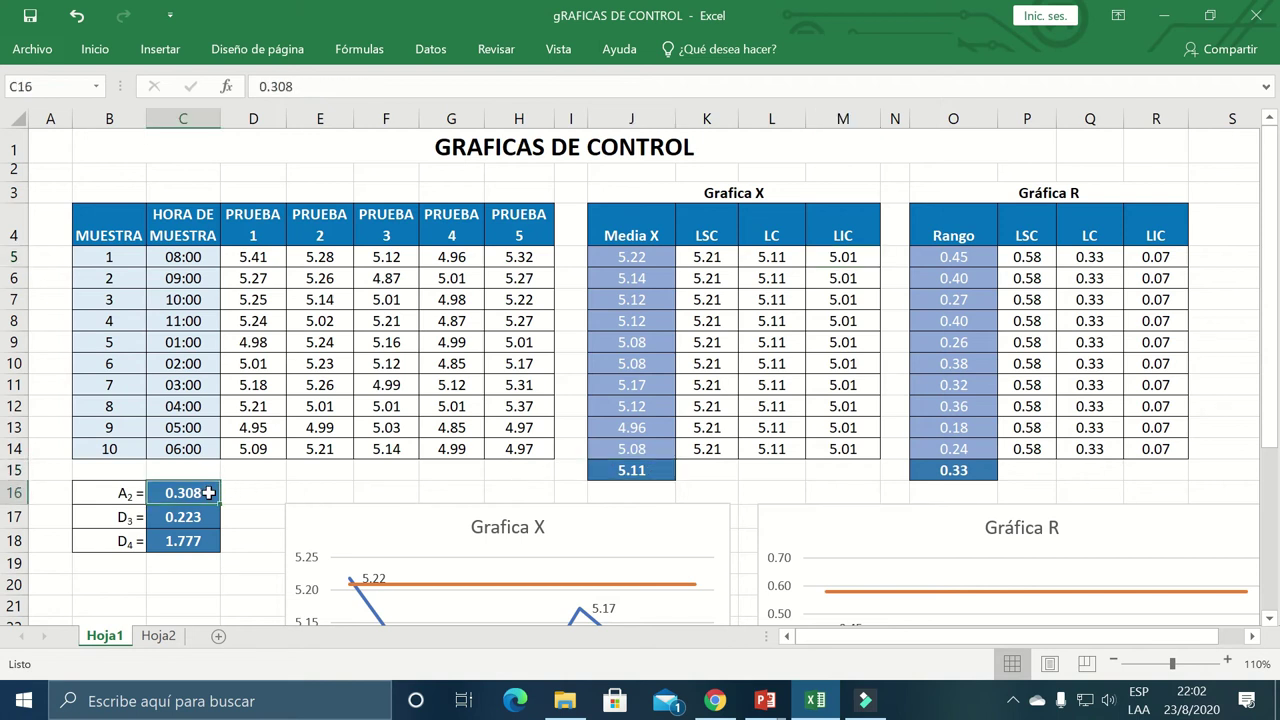
click(952, 472)
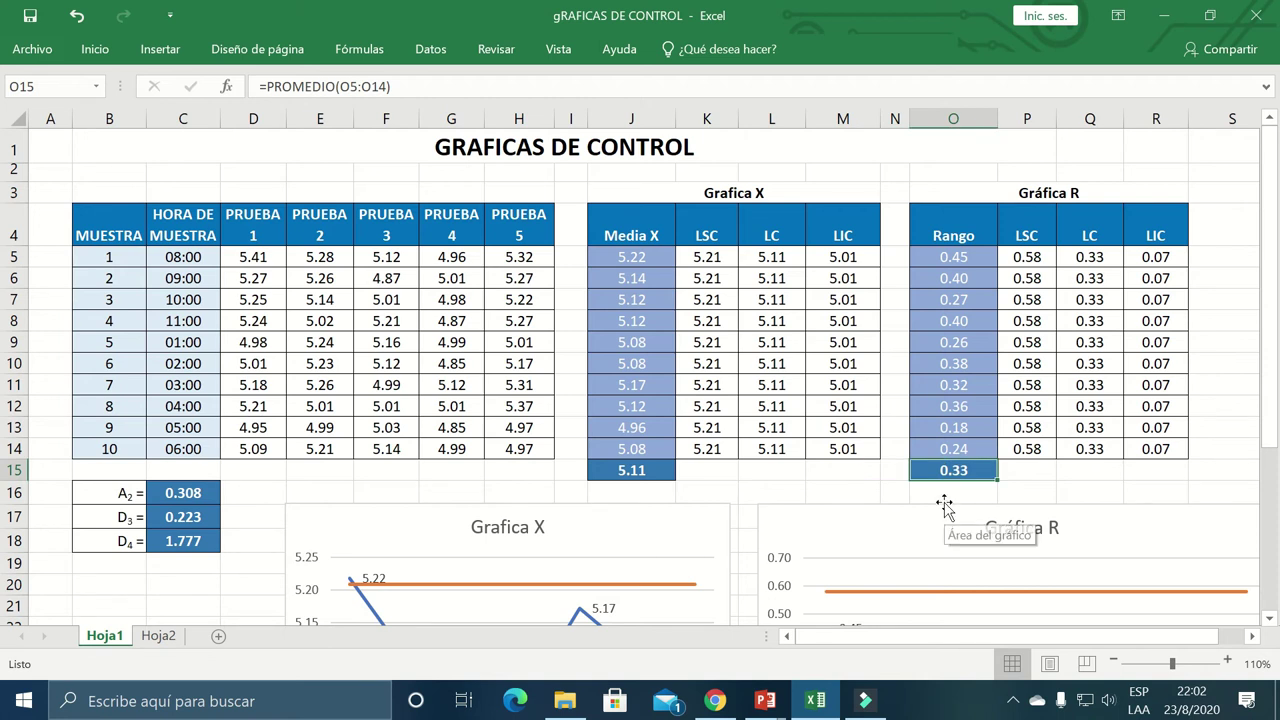
click(868, 256)
drag(864, 270, 858, 451)
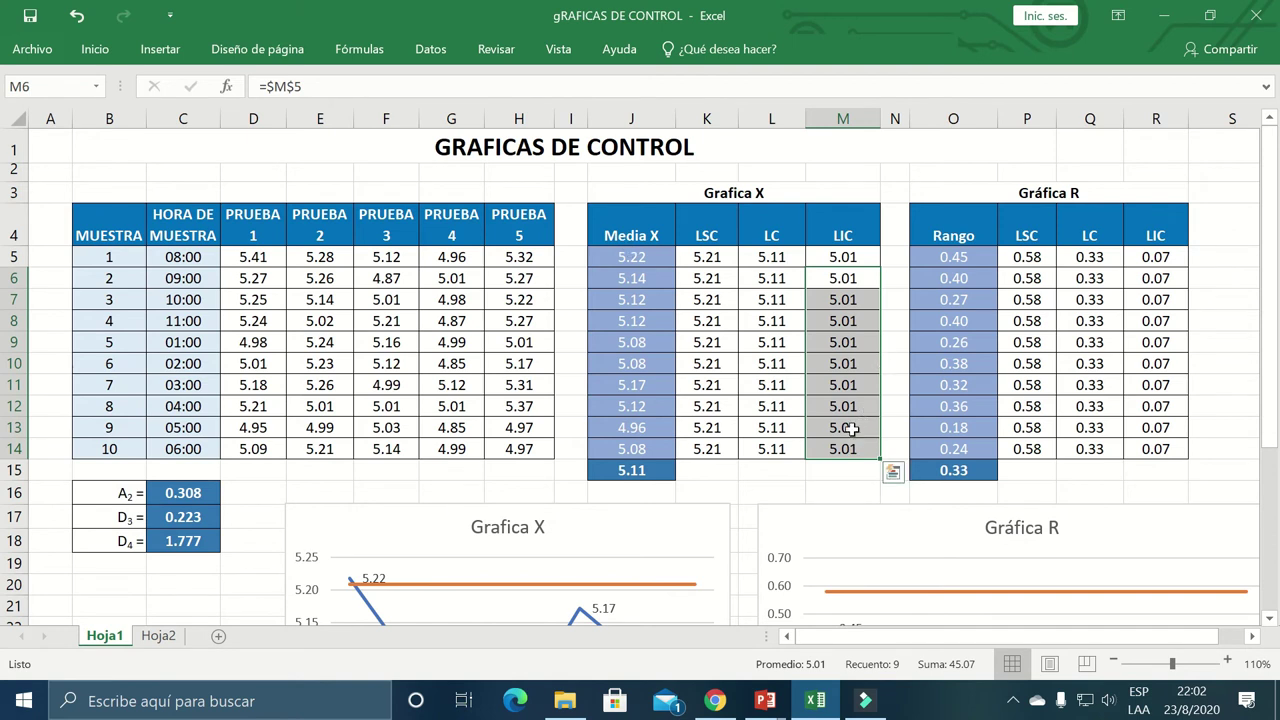
Try to insert a line chart from the Media X, LSC, LC and LIC data in J4:M14
drag(641, 236, 830, 451)
click(172, 49)
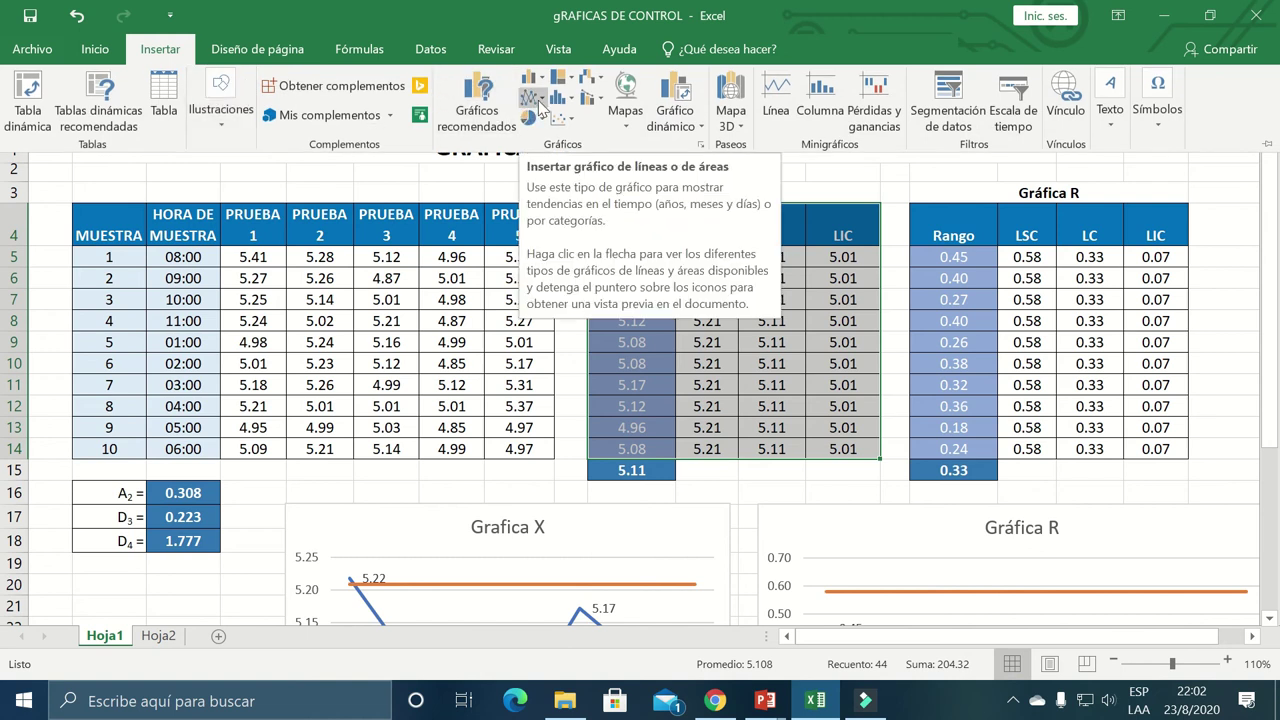
click(539, 108)
click(543, 163)
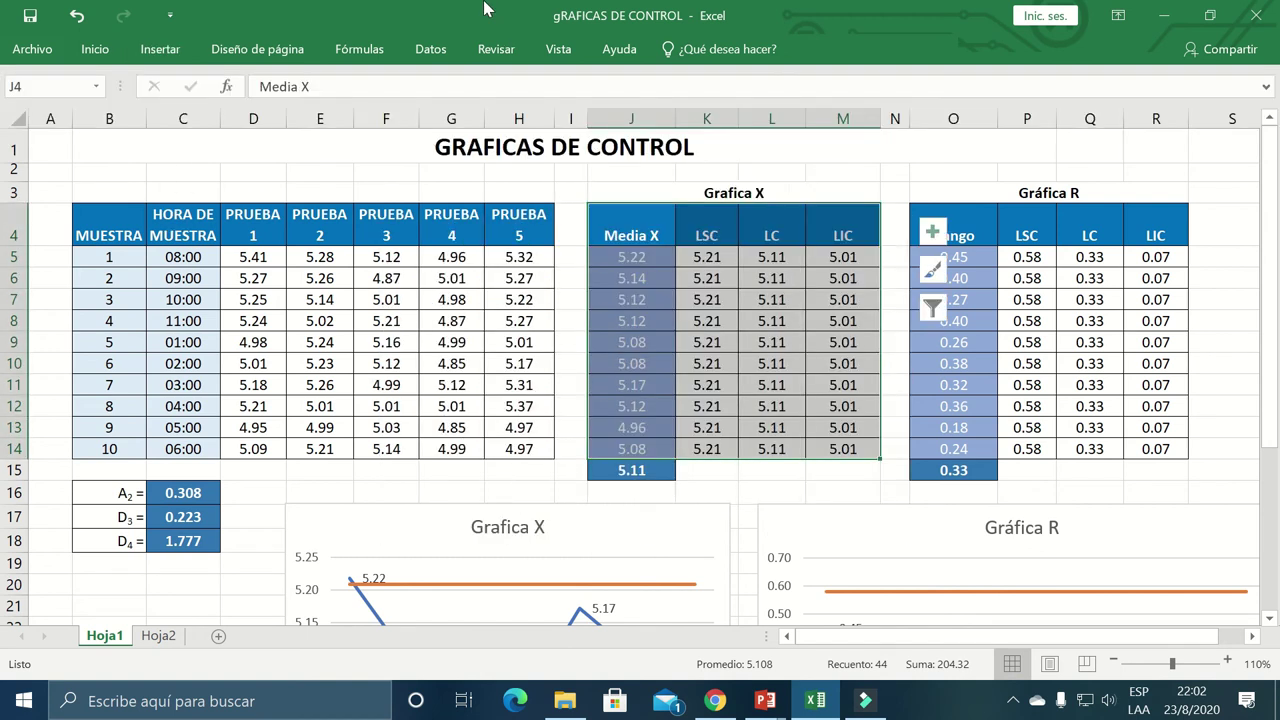
Move the Media X data label of point 1 in the Grafica X chart above the LSC line, over its point
scroll(677, 404, down, 3)
click(655, 316)
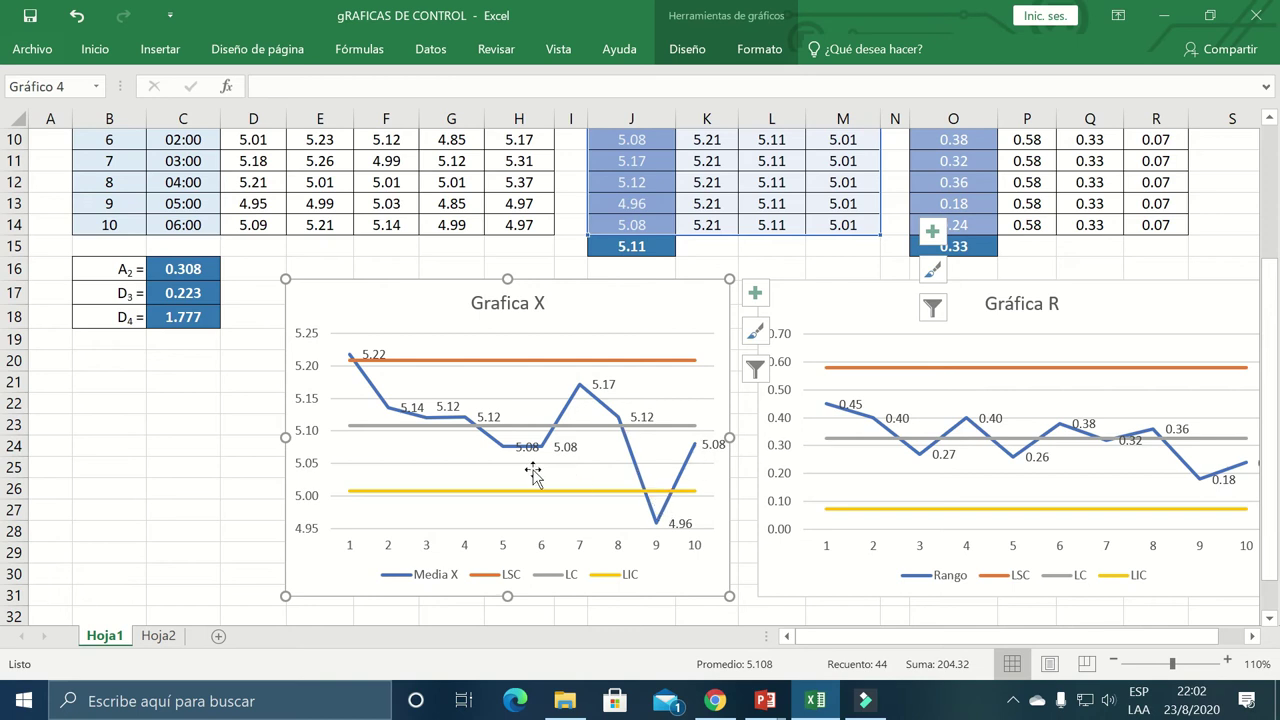
click(376, 352)
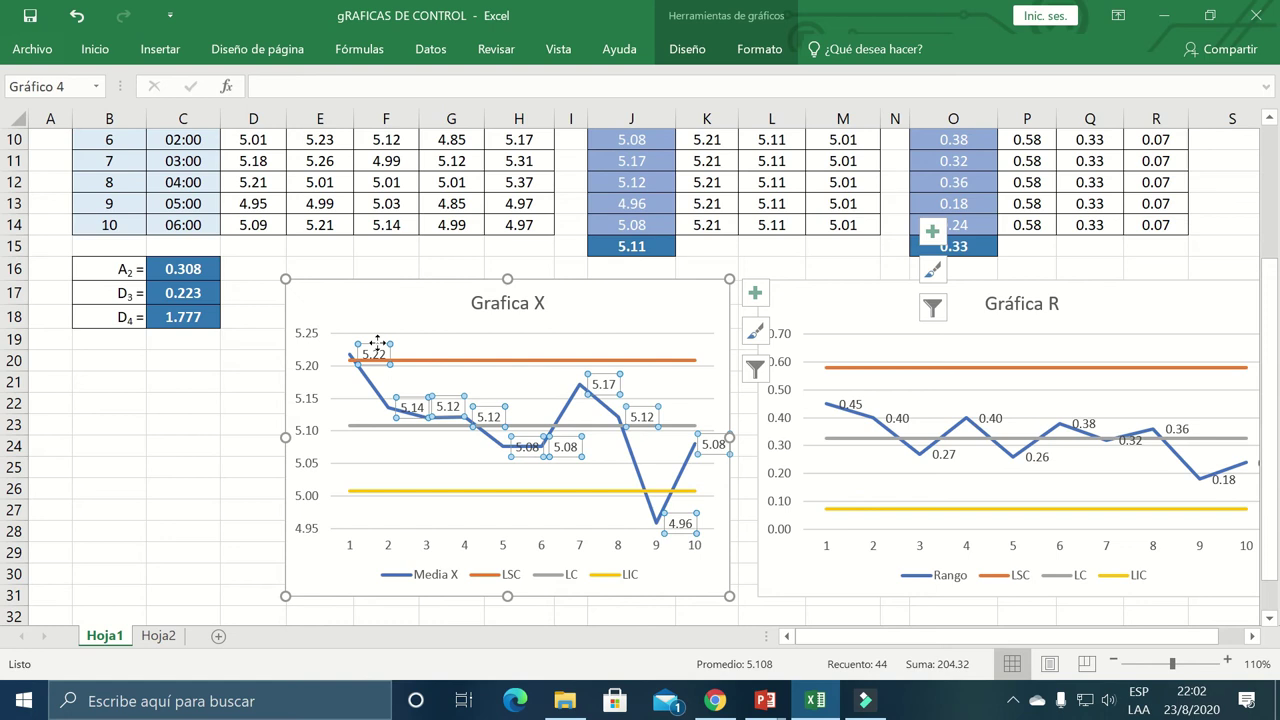
click(375, 347)
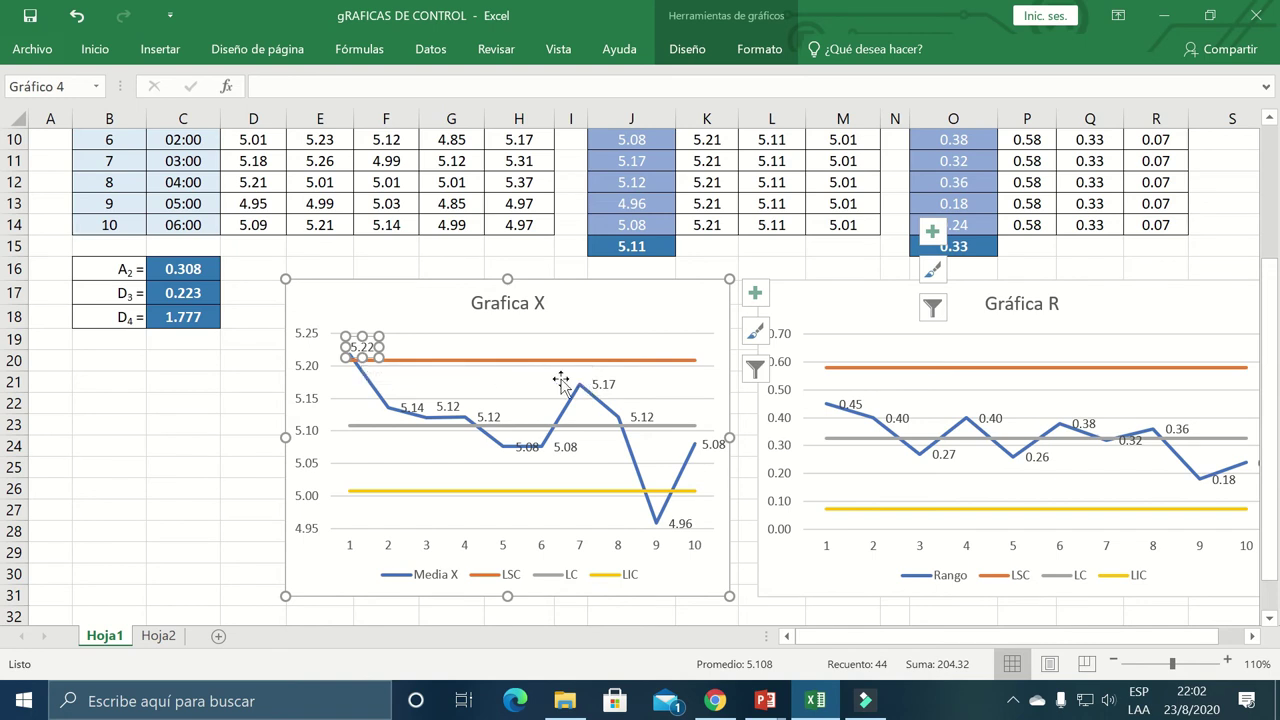
Examine Grafica X, including point 9 against the LIC line, and the Gráfica R ranges against their control limits
mouse_move(660, 525)
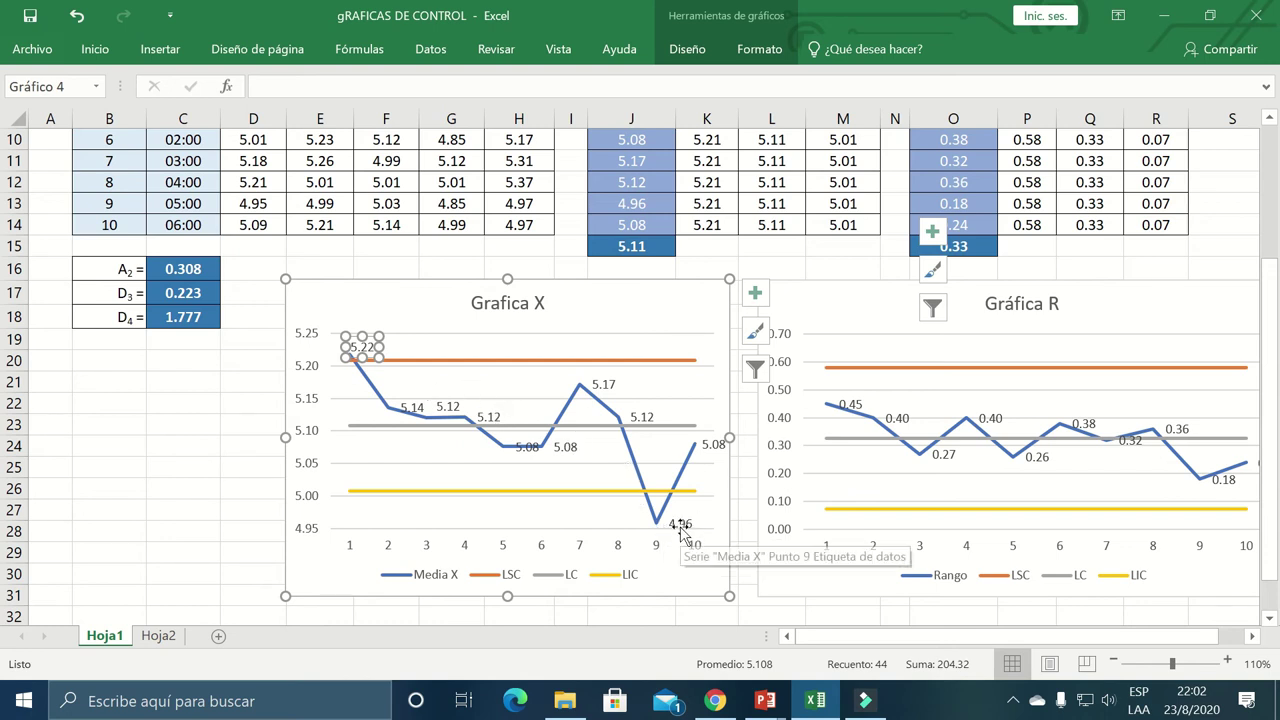
click(449, 298)
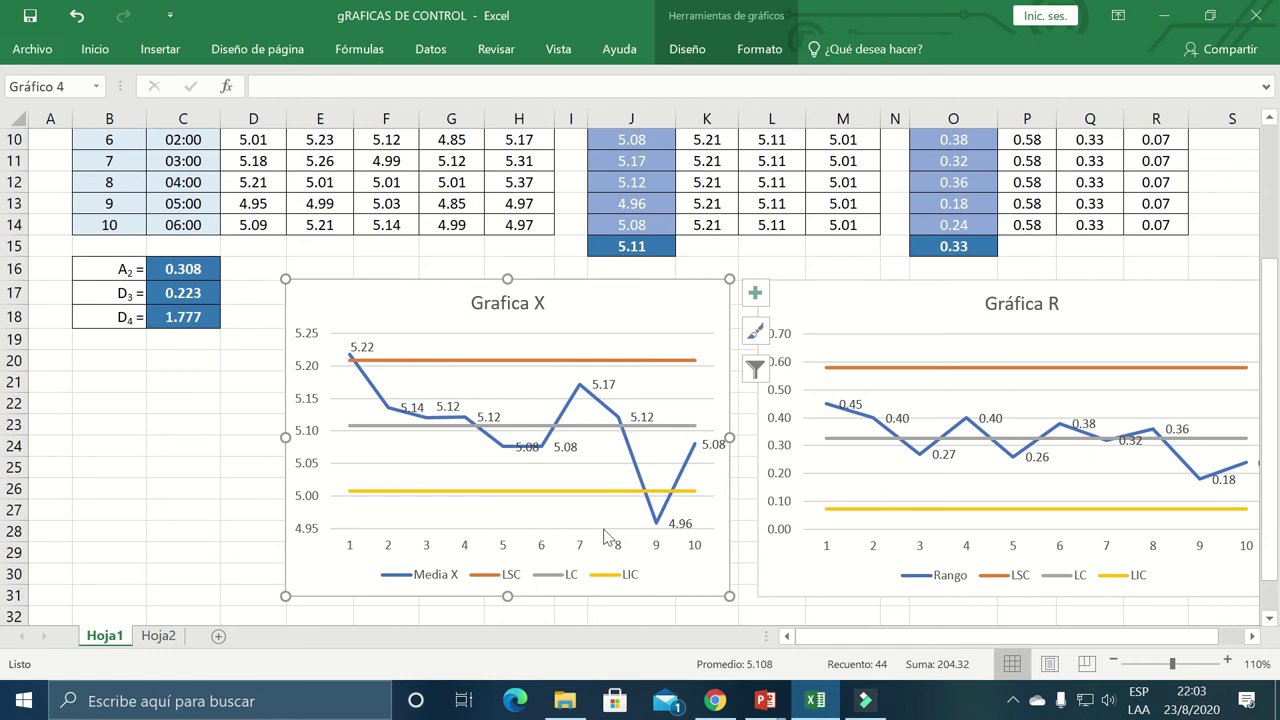
mouse_move(518, 433)
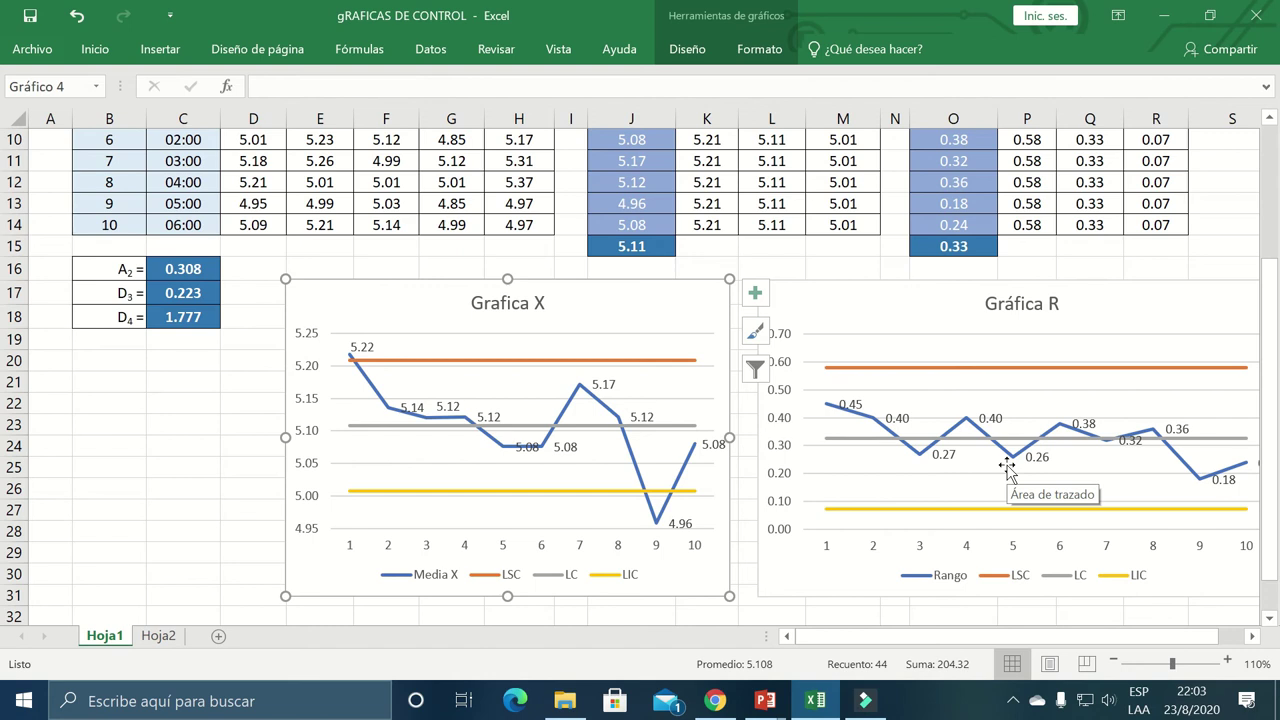
scroll(1007, 470, up, 3)
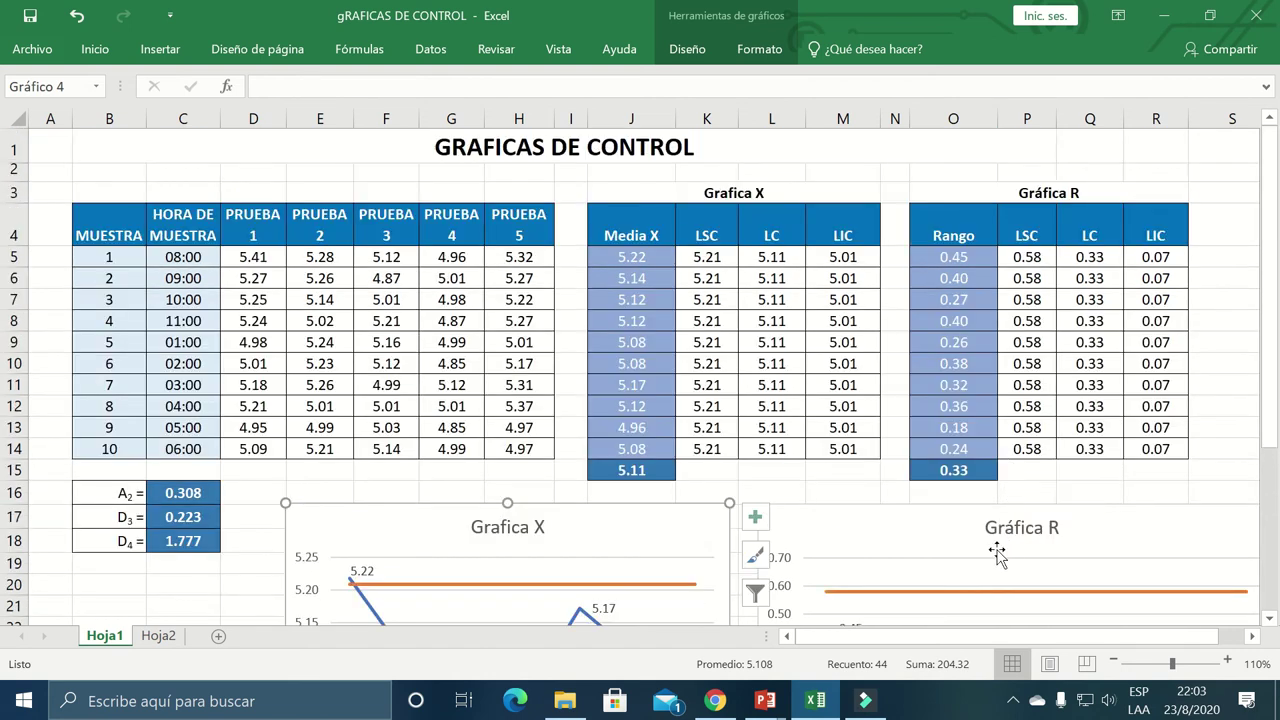
Review the Gráfica R table's Rango values in O5:O14 and its LSC, LC and LIC column headings
click(971, 238)
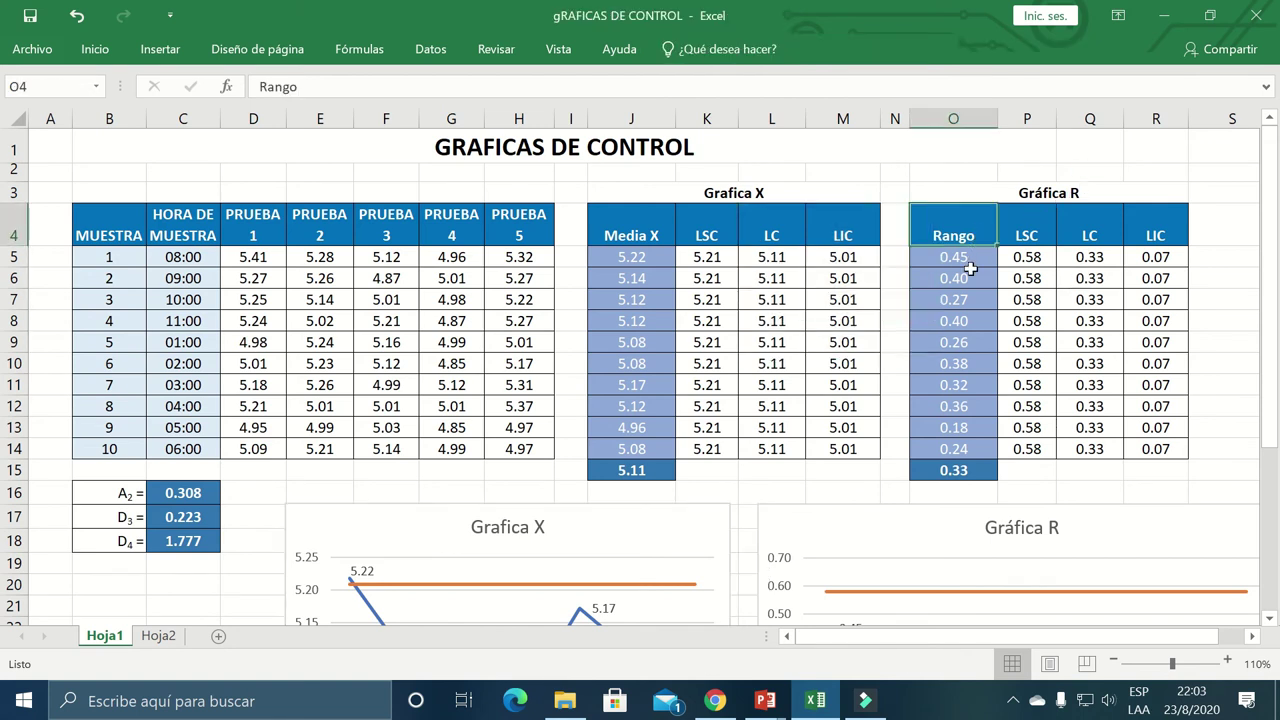
drag(967, 260, 957, 448)
click(1034, 232)
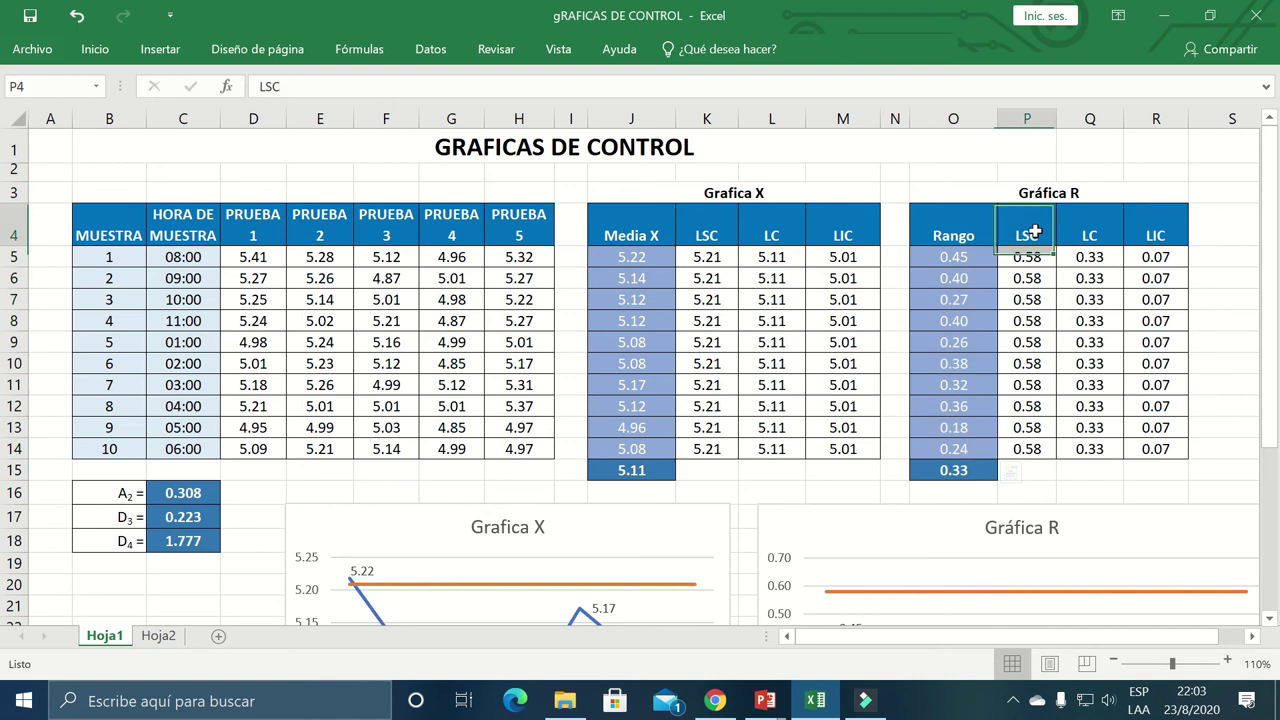
click(1094, 234)
click(1160, 235)
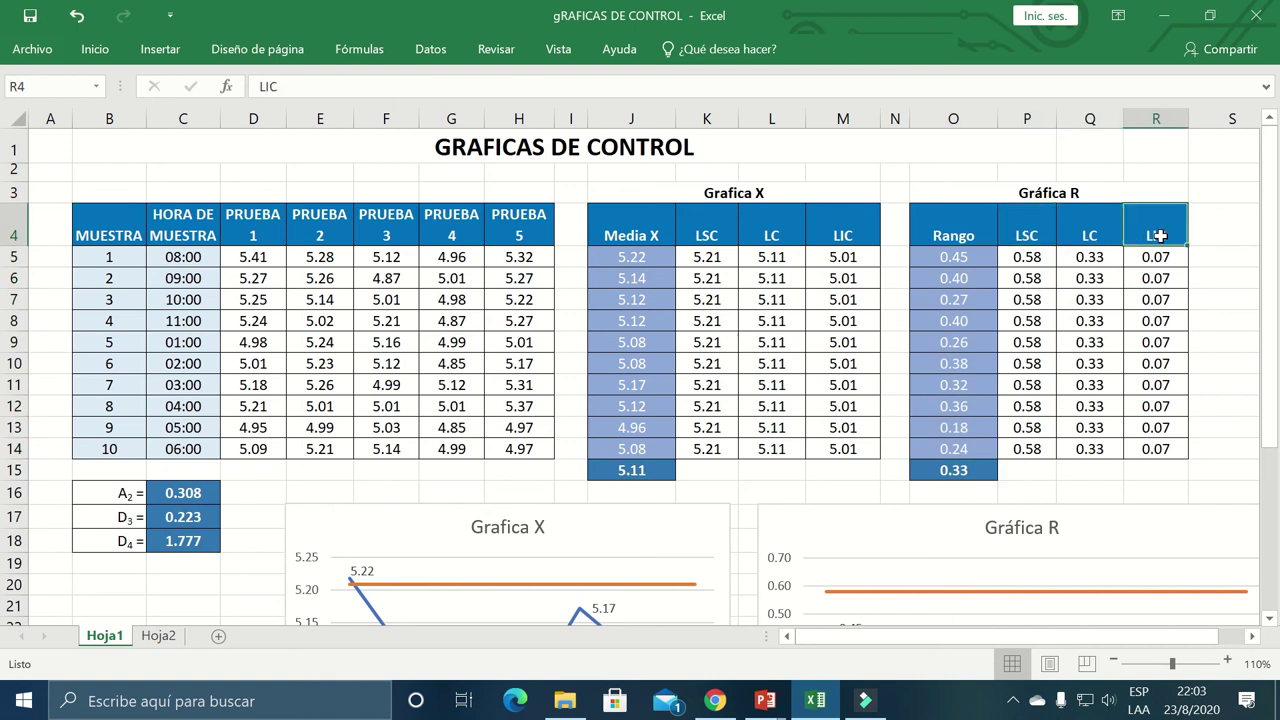
Check the Gráfica R LC column in Q5:Q14 against the average range formula in O15
click(1113, 233)
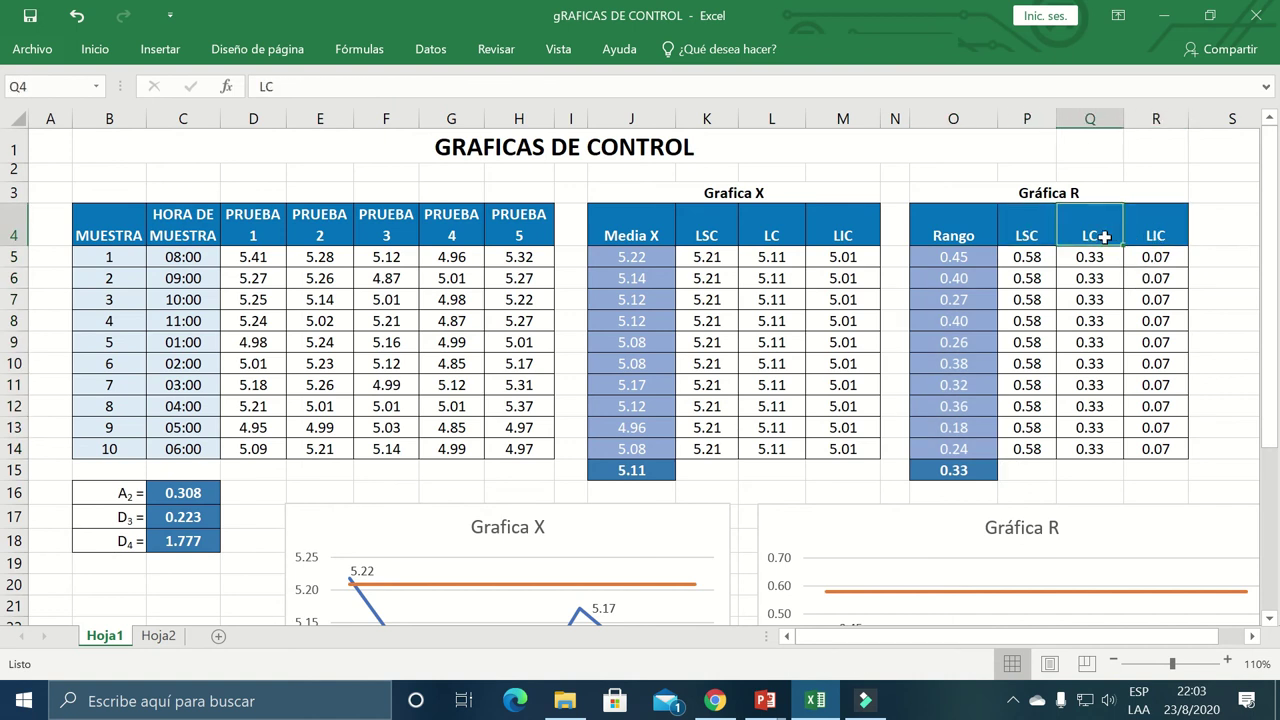
drag(1100, 260, 1094, 438)
click(970, 474)
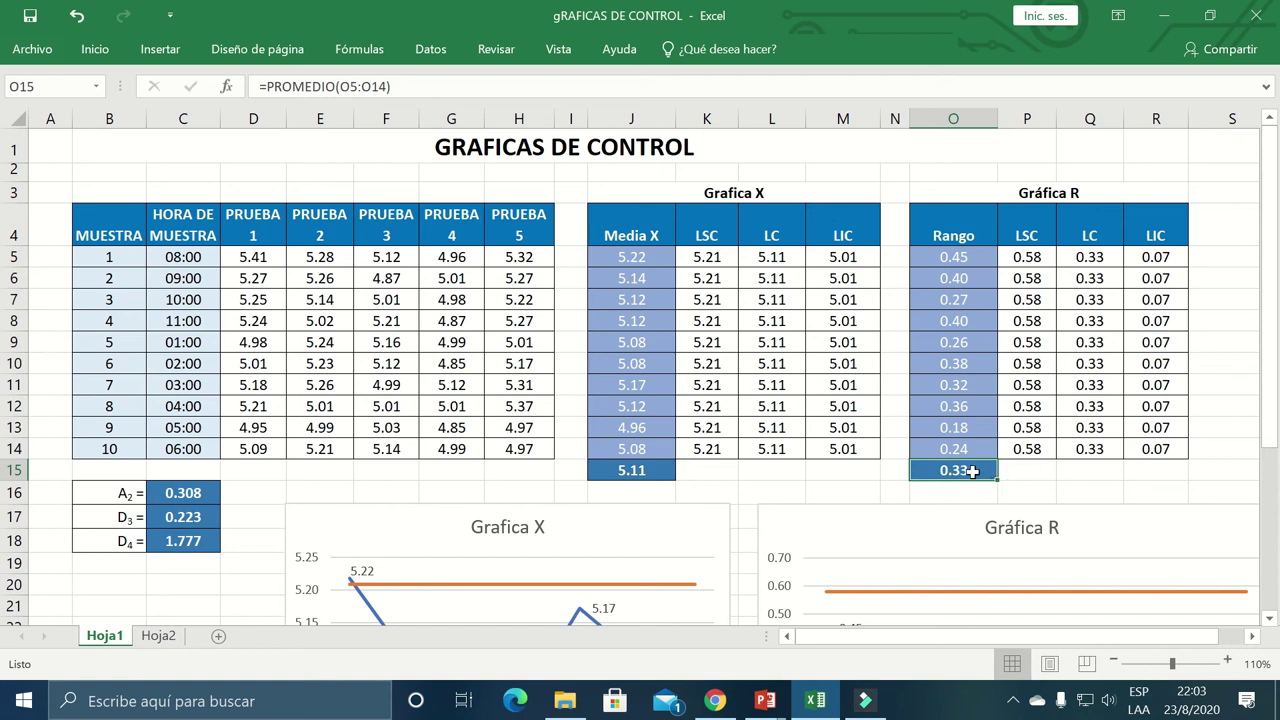
drag(1100, 257, 1112, 446)
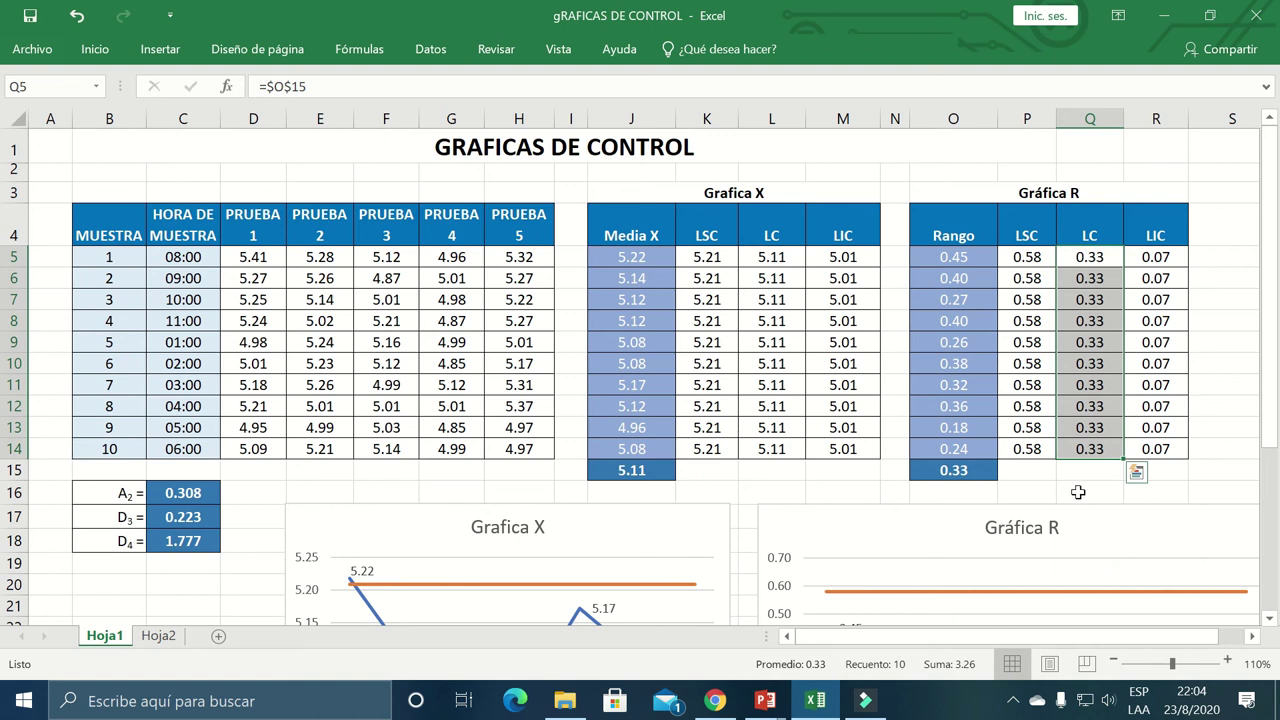
Compare the Gráfica R LSC formula in P5 with the PowerPoint slide's formula, trace it through C18 and O15, and review P6:P14
click(1039, 260)
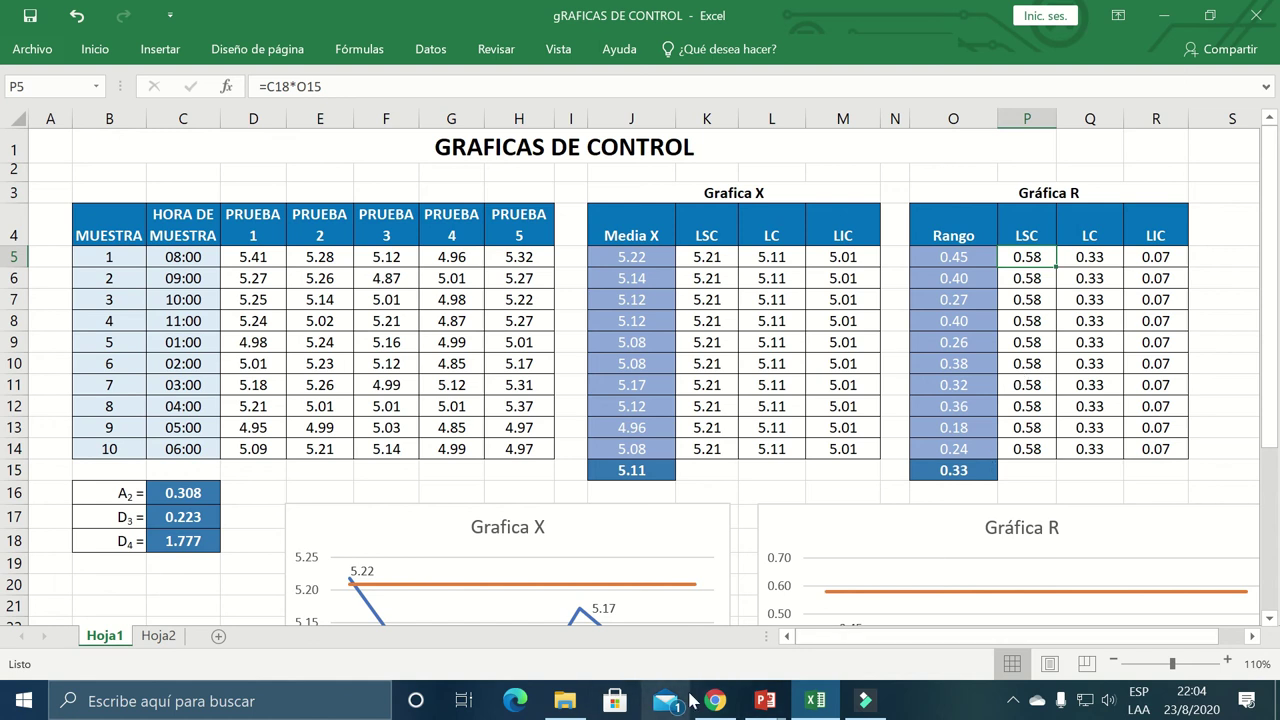
mouse_move(765, 700)
click(702, 645)
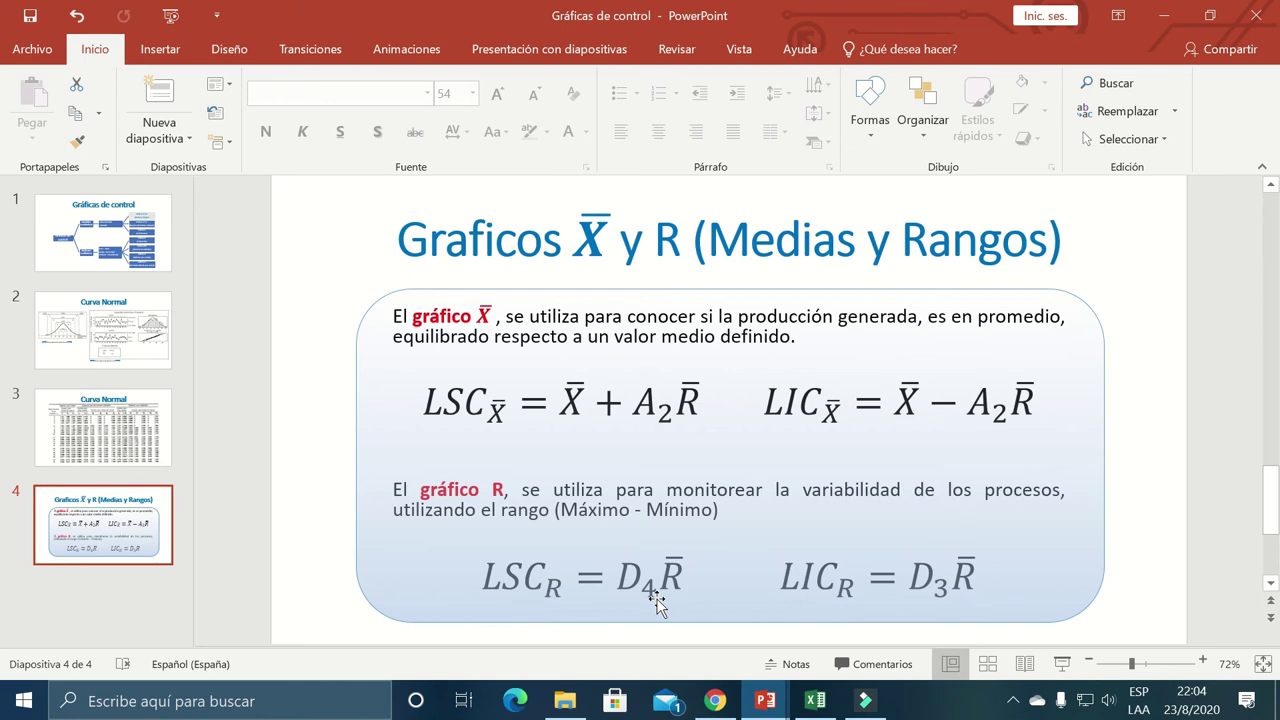
click(819, 706)
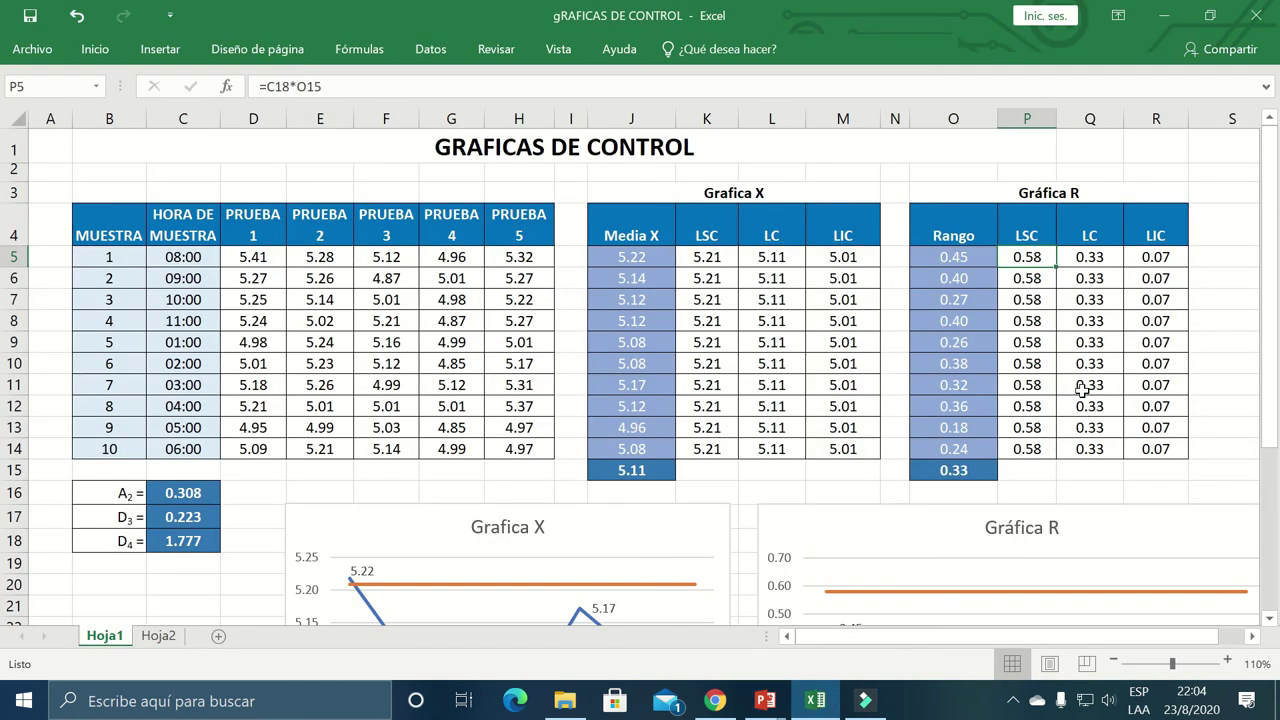
click(206, 543)
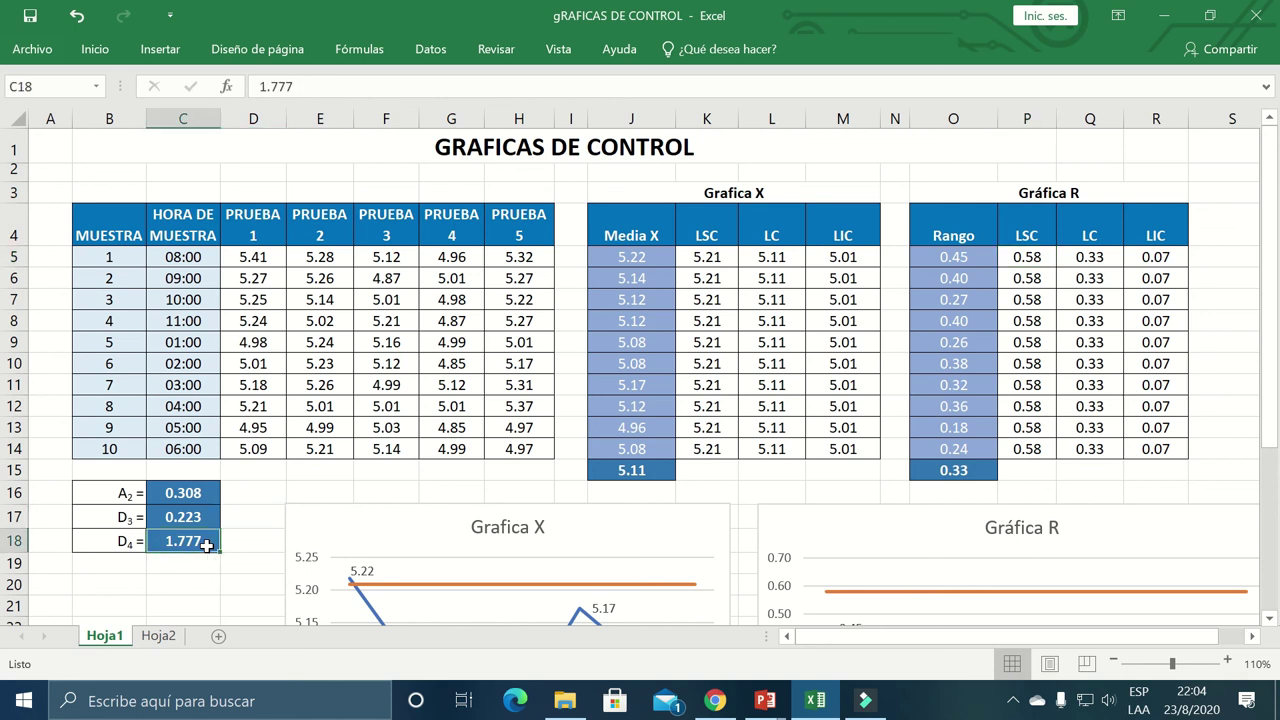
click(972, 475)
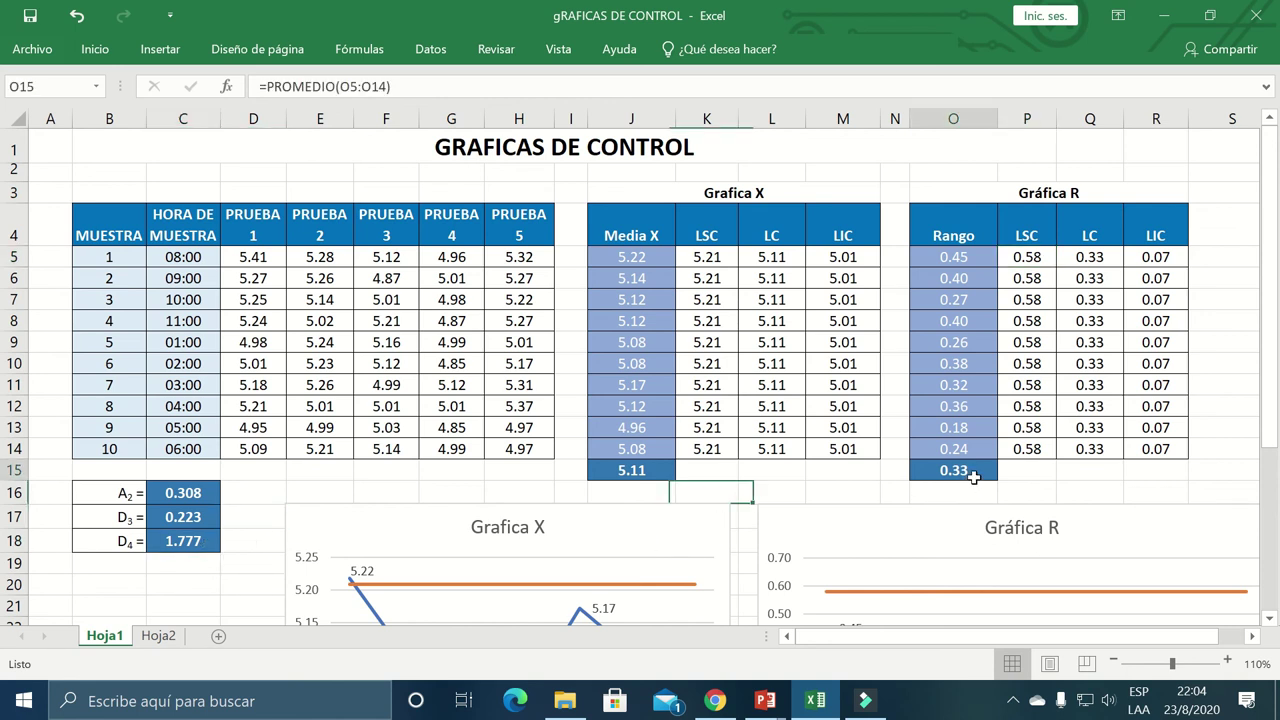
click(1047, 257)
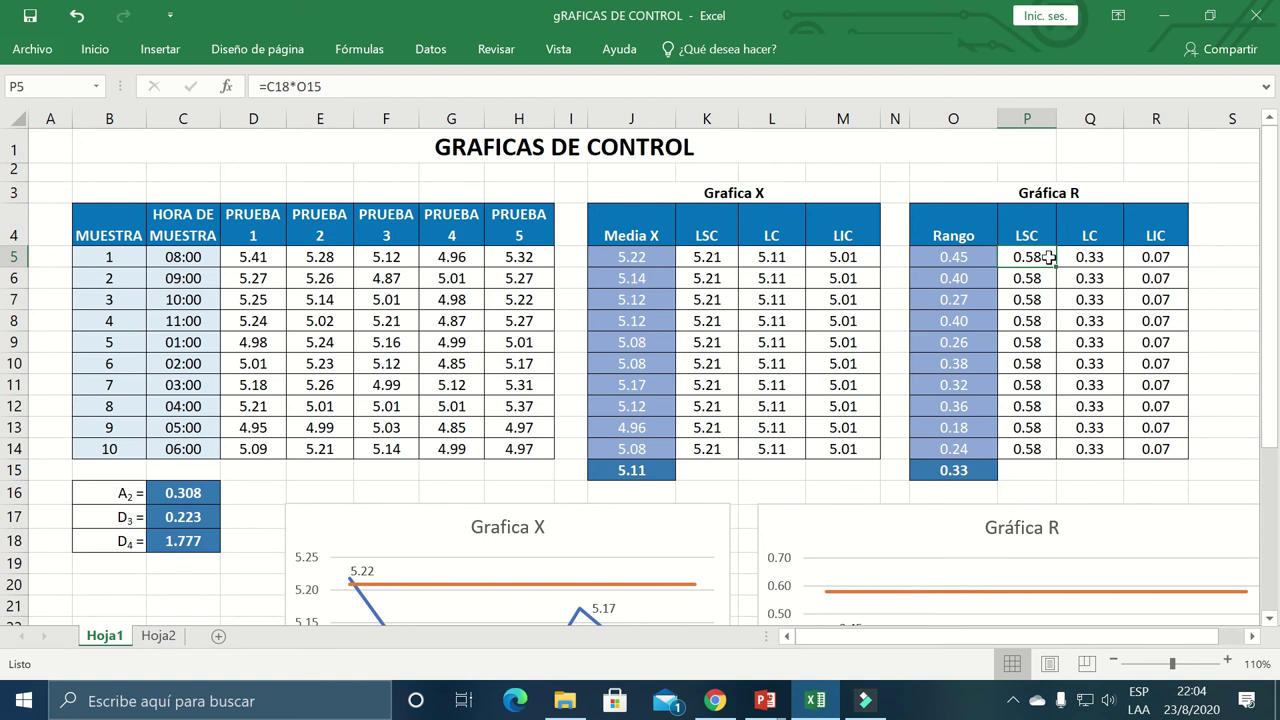
drag(1035, 278, 1030, 452)
Trace the Gráfica R LIC formula in R5 through the D3 constant in C17 and the average range in O15
click(1165, 256)
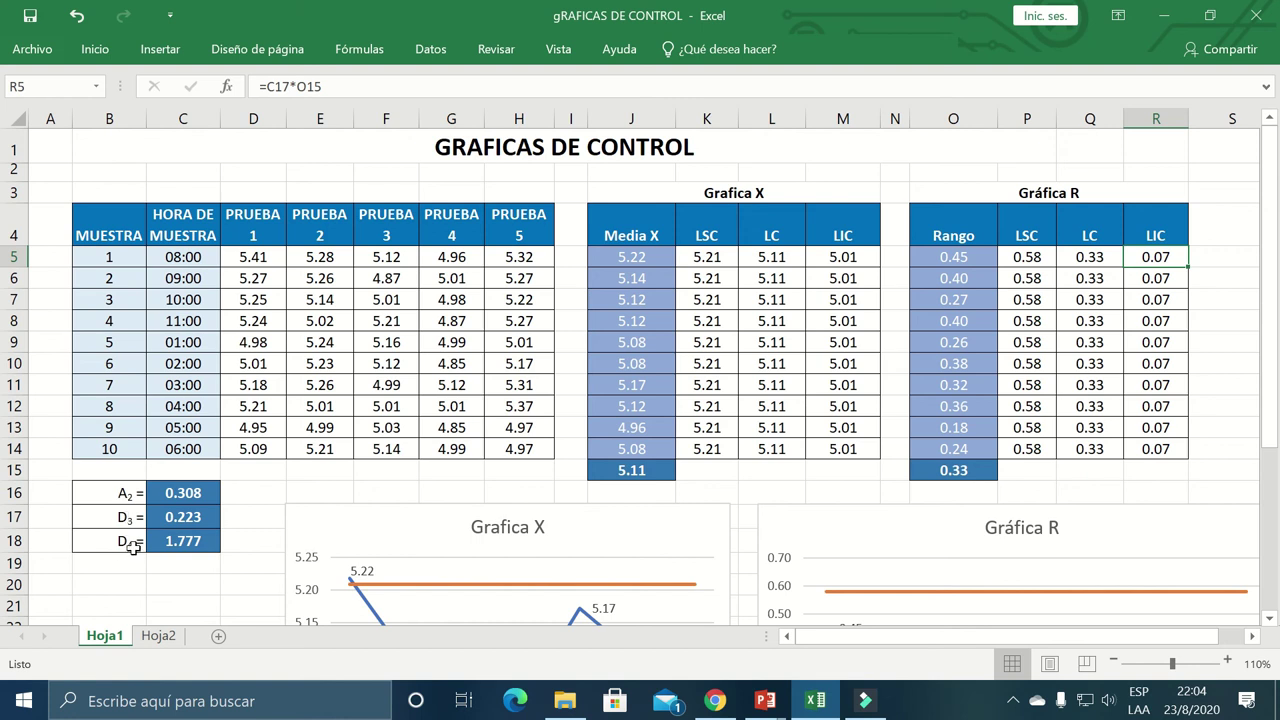
click(201, 518)
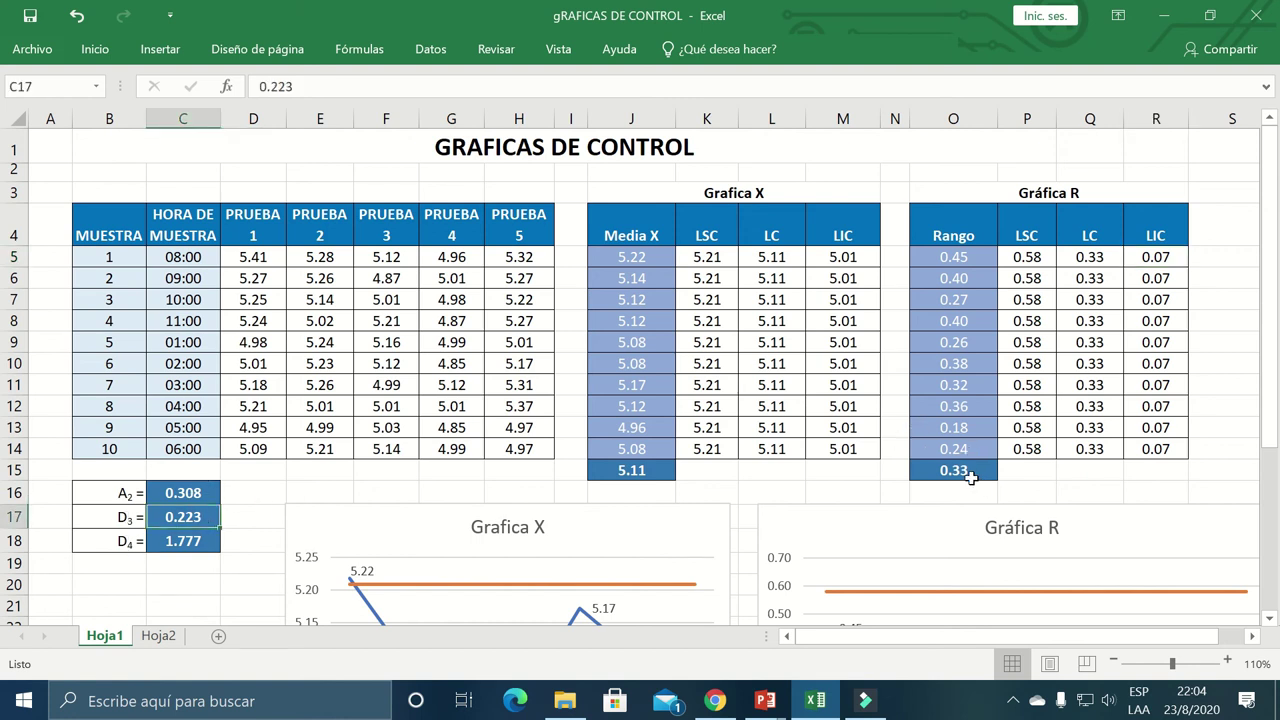
click(970, 478)
click(1180, 260)
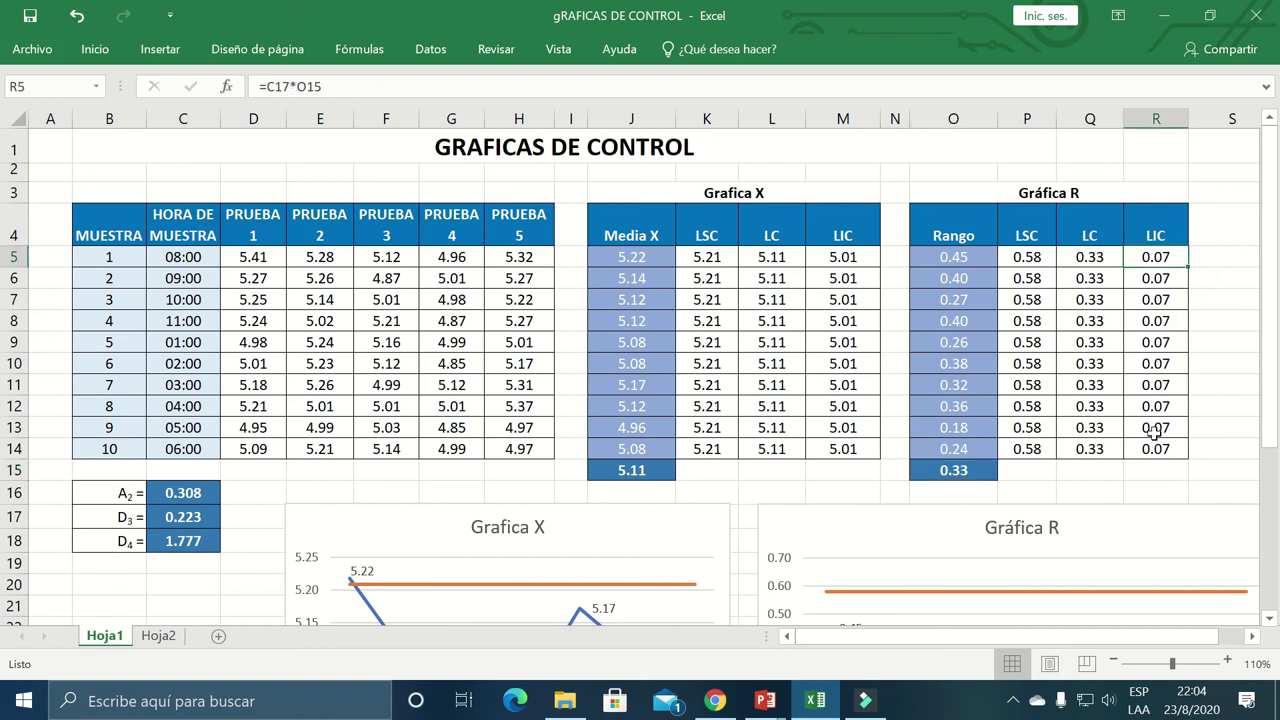
Try to insert a line chart from the Rango, LSC, LC and LIC data in O4:R14
drag(988, 245, 1152, 440)
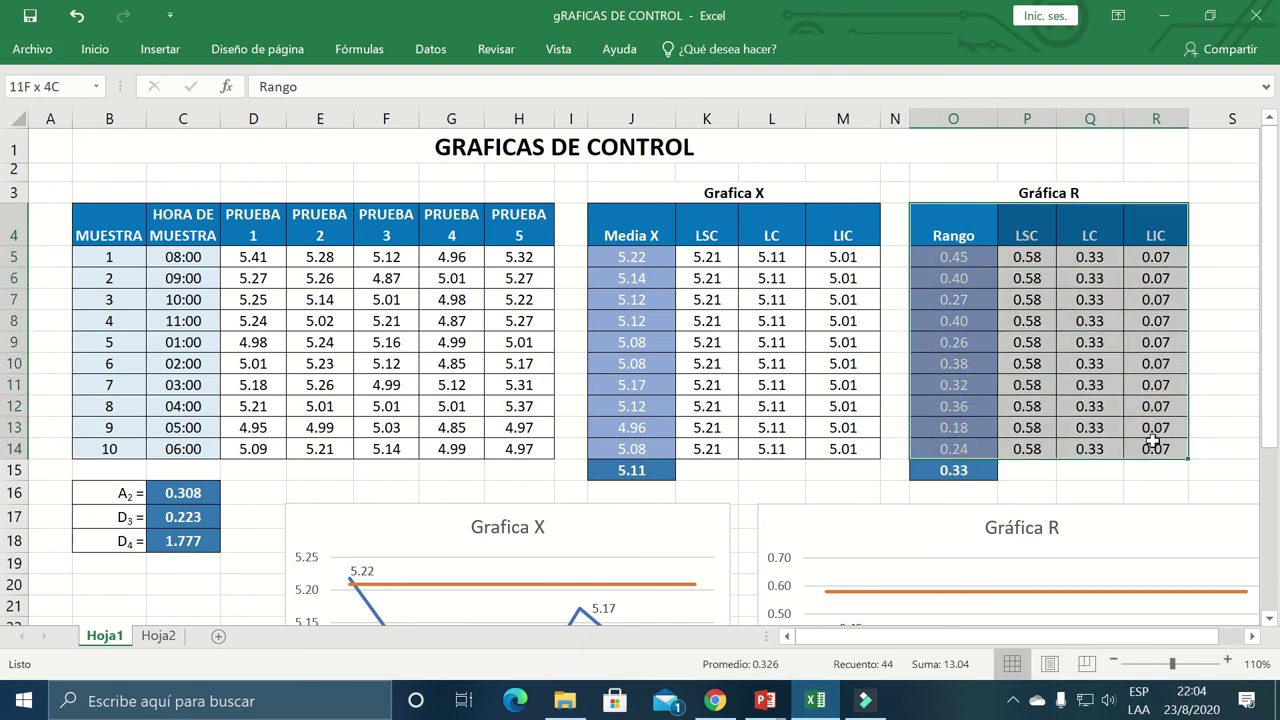
click(160, 49)
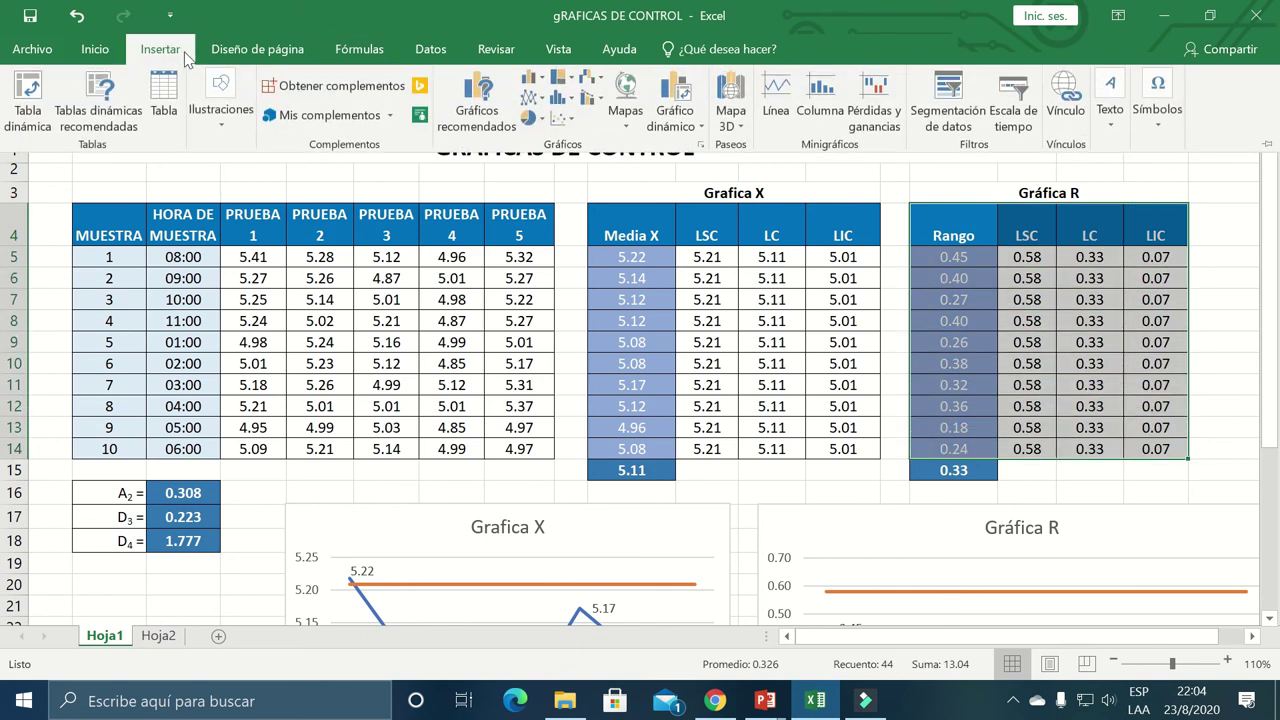
click(532, 97)
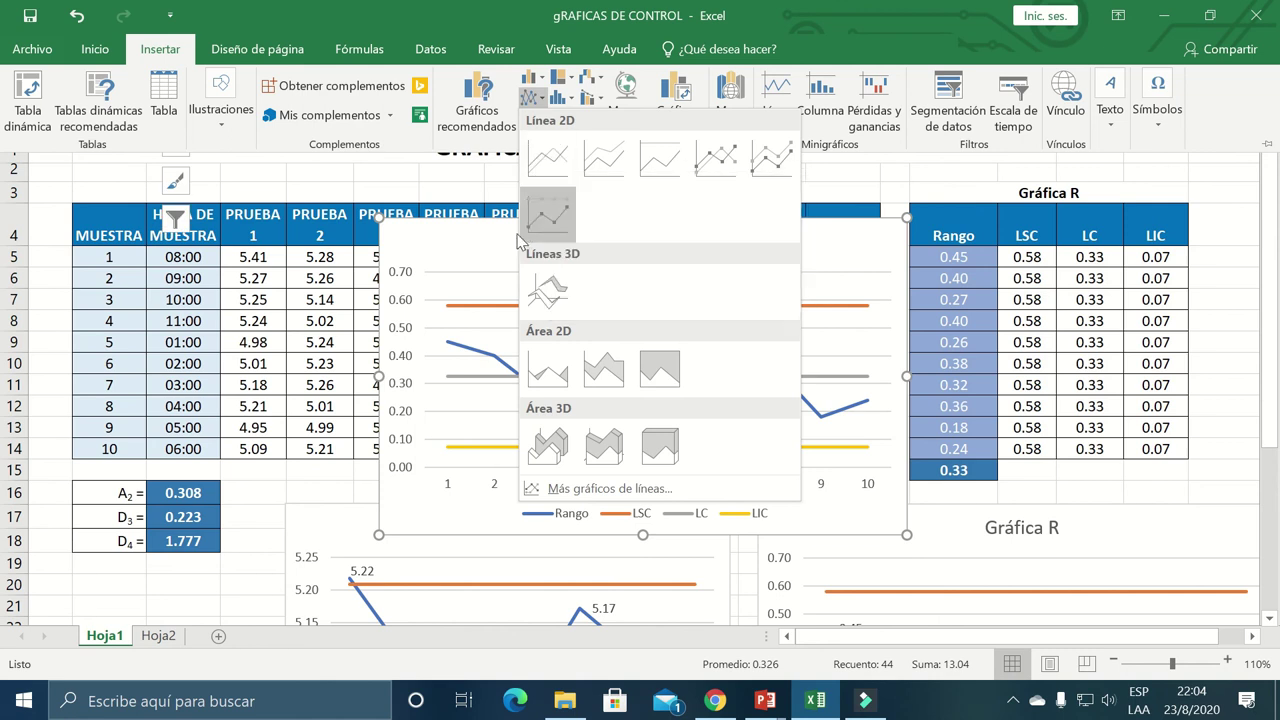
click(1050, 350)
Examine the finished Gráfica R beside Grafica X, comparing the plotted lines with their control limits and the source tables
scroll(1050, 375, down, 3)
scroll(1046, 374, down, 2)
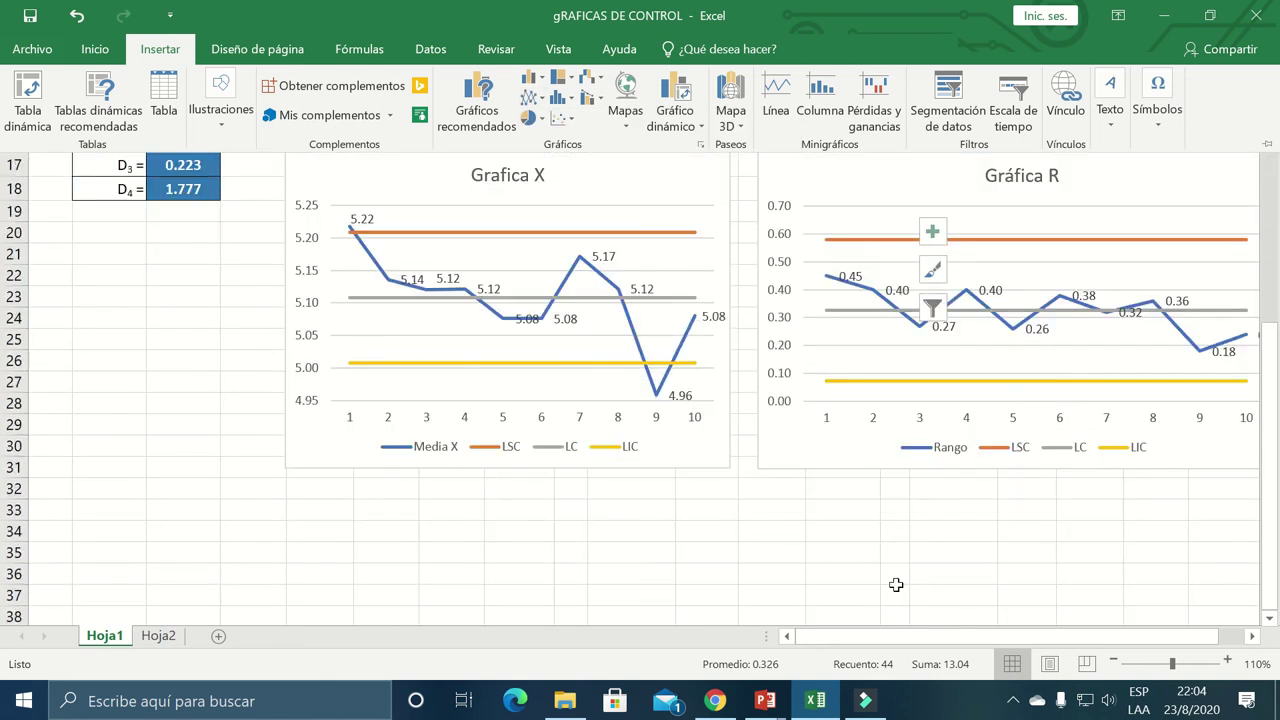
drag(890, 638, 1025, 632)
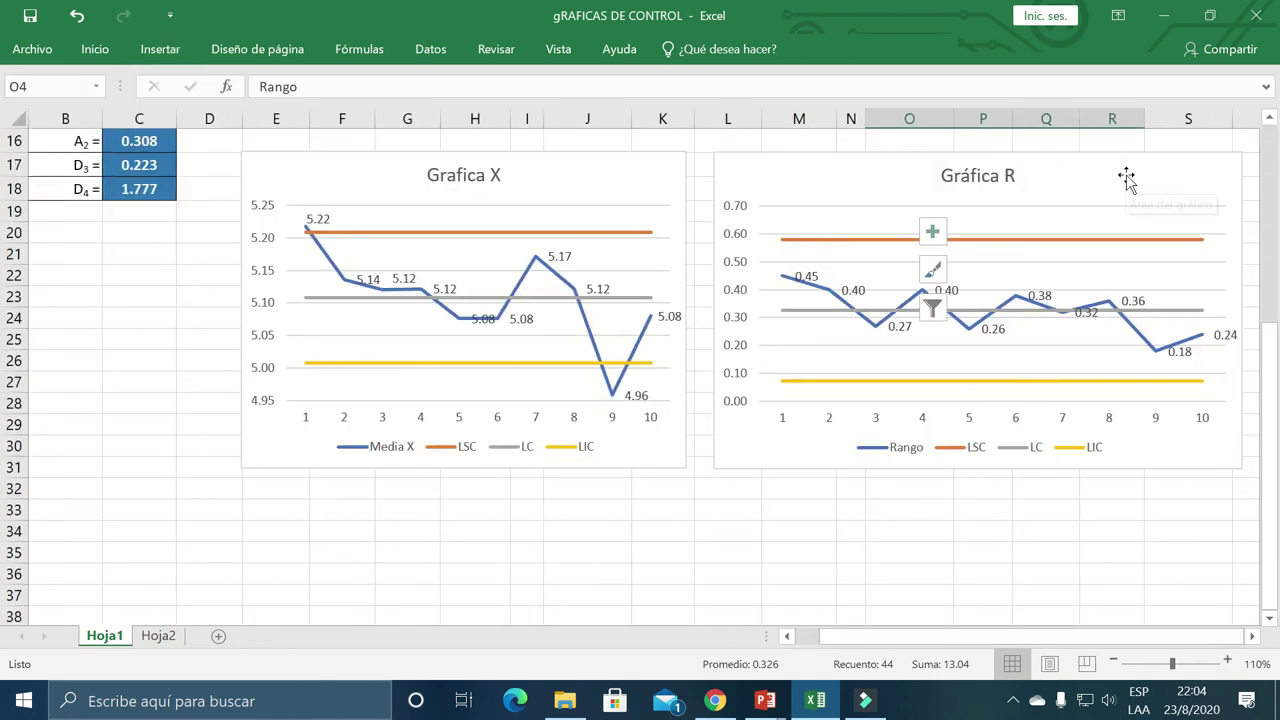
click(1124, 178)
click(953, 578)
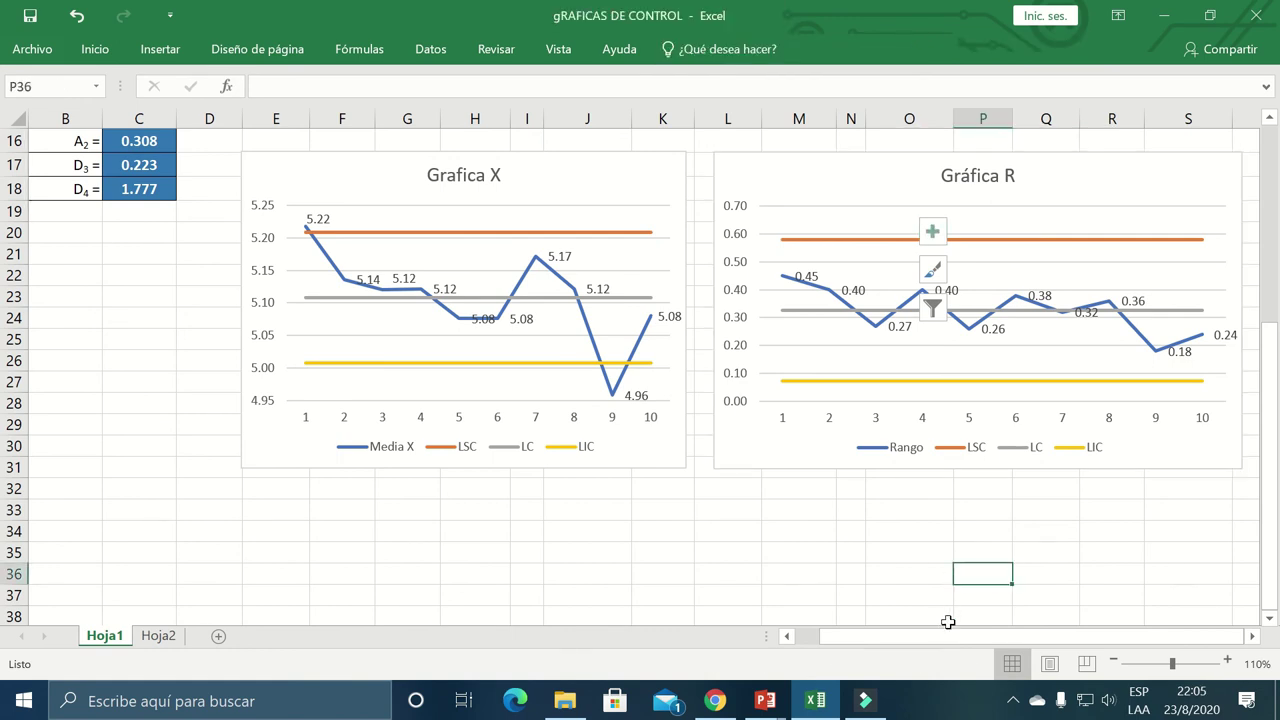
click(946, 638)
click(972, 529)
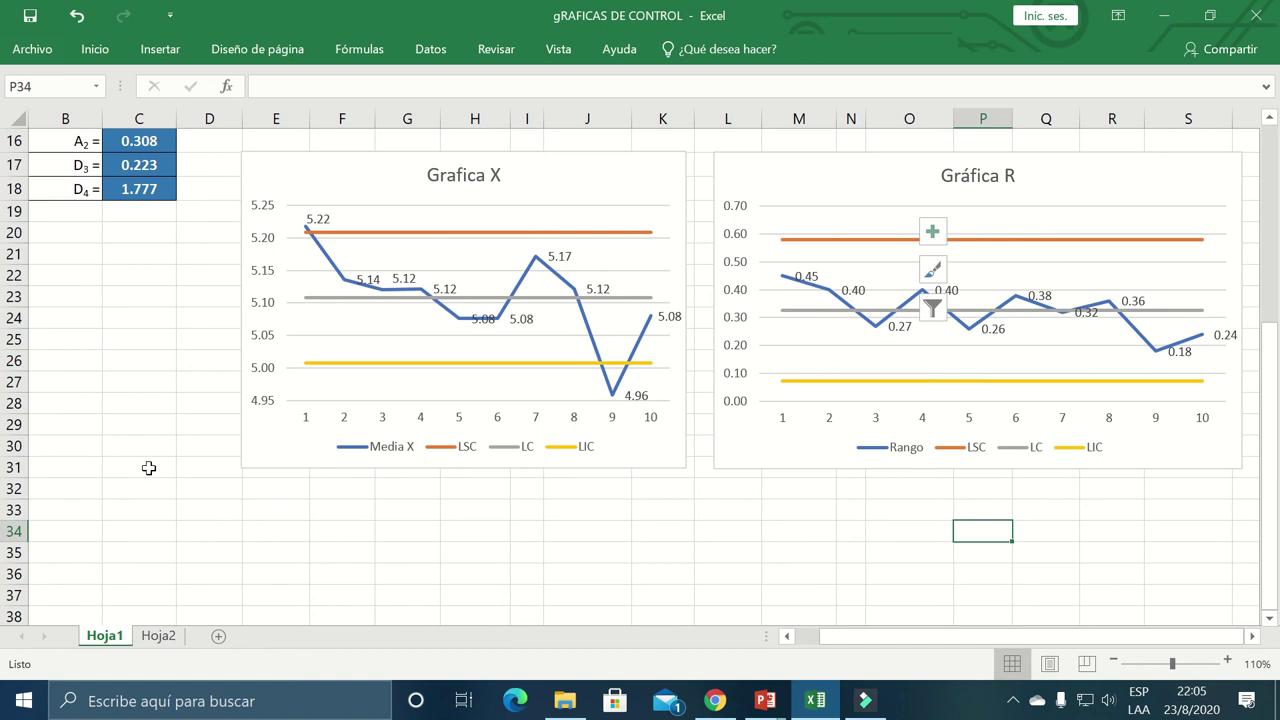
scroll(148, 468, up, 5)
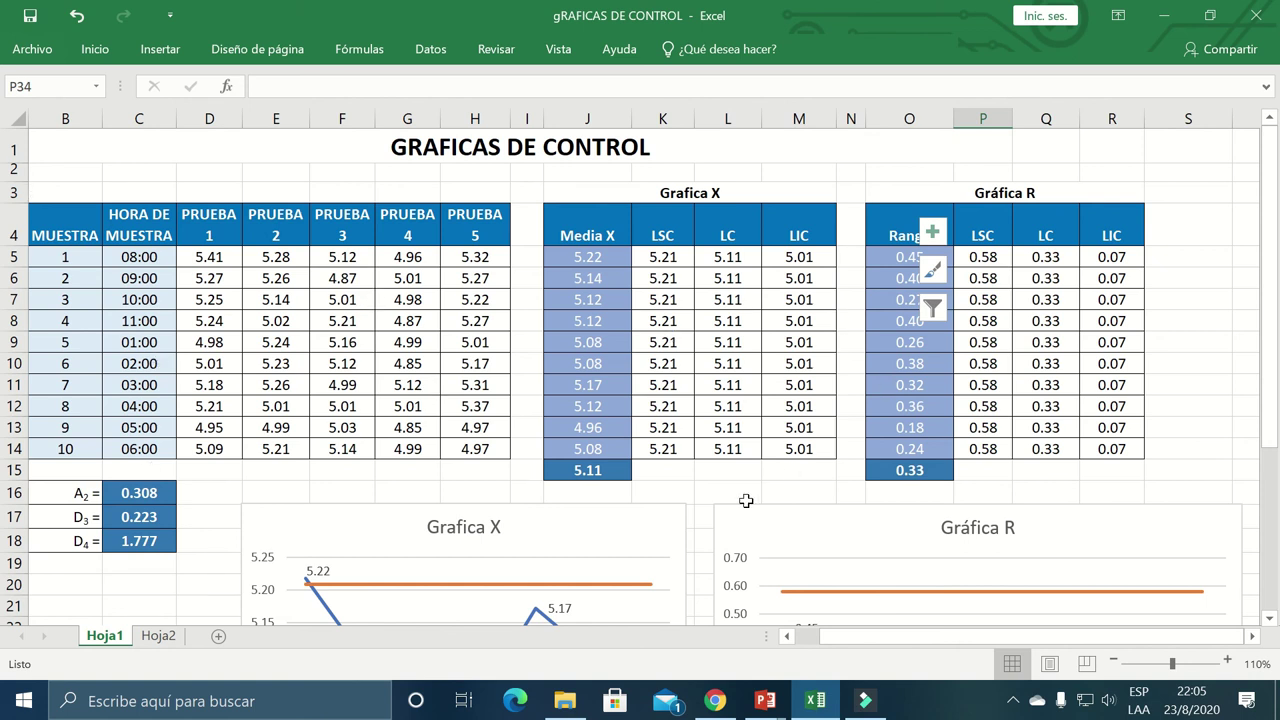
scroll(746, 500, down, 5)
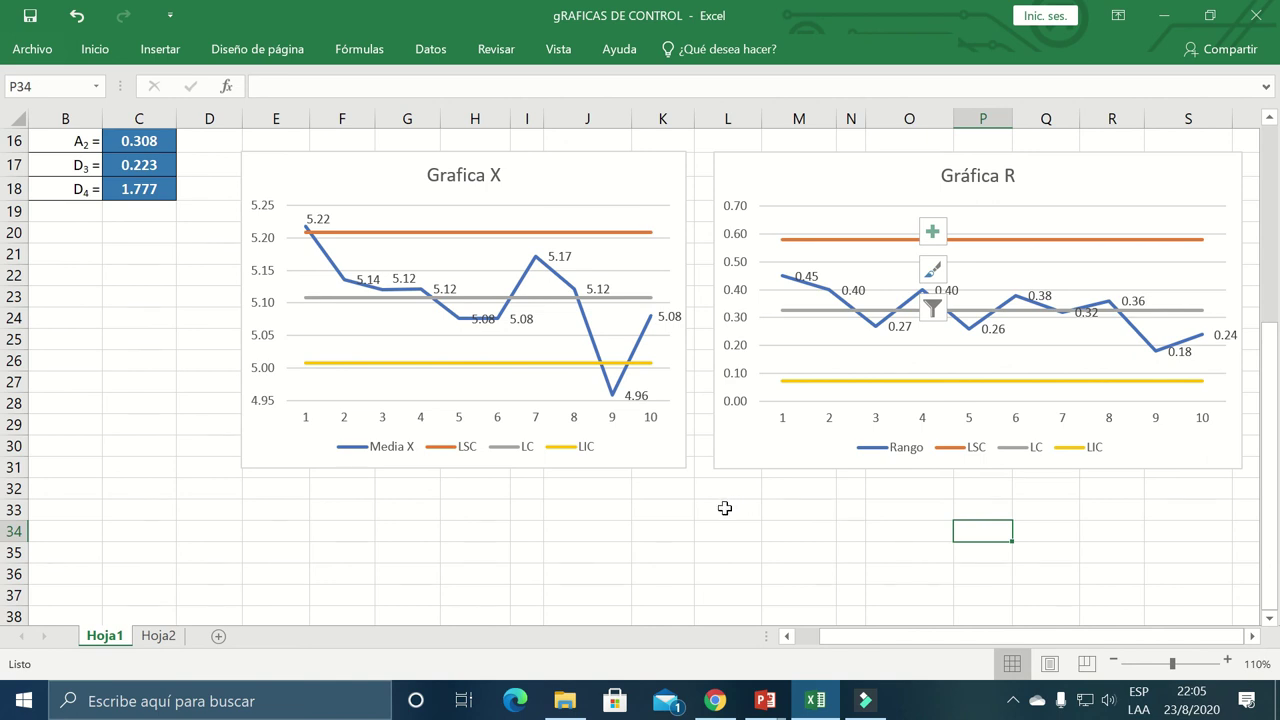
mouse_move(583, 38)
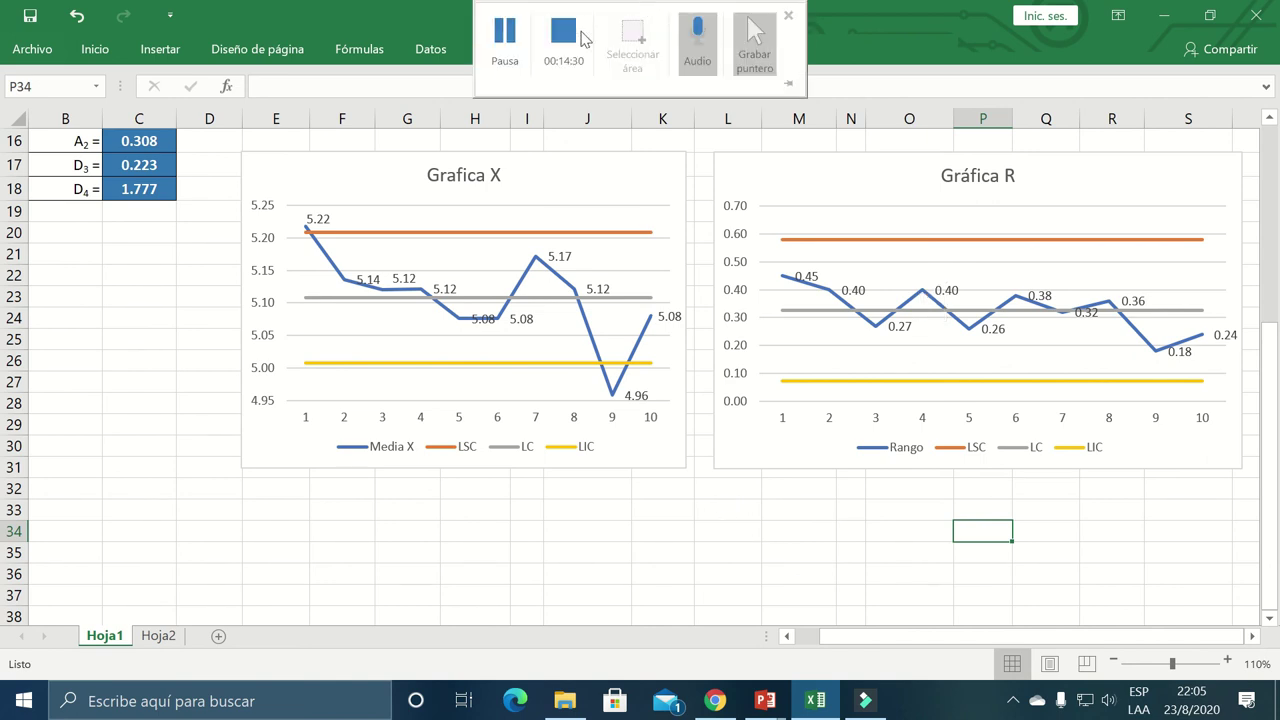
click(565, 35)
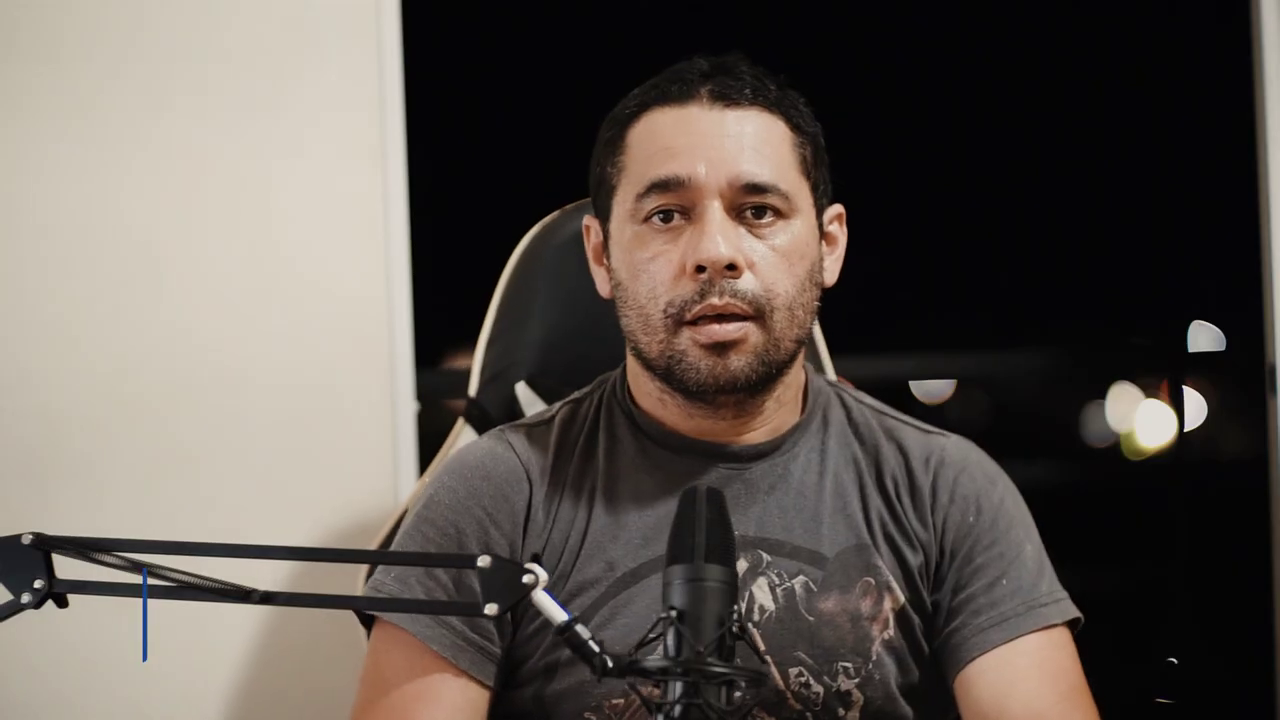